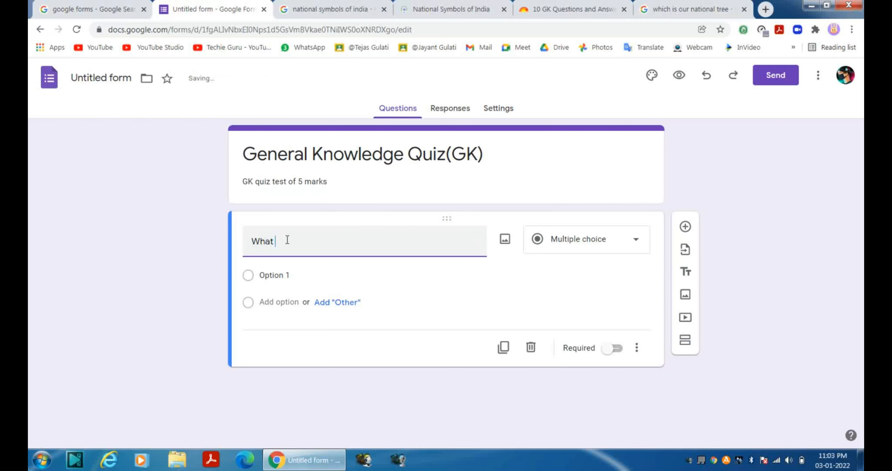
Complete the first question as "What is the National Tree of India" with options Banyan, Neem, Peepal and Ashoka, and make it required.
type("is the National Tree of I")
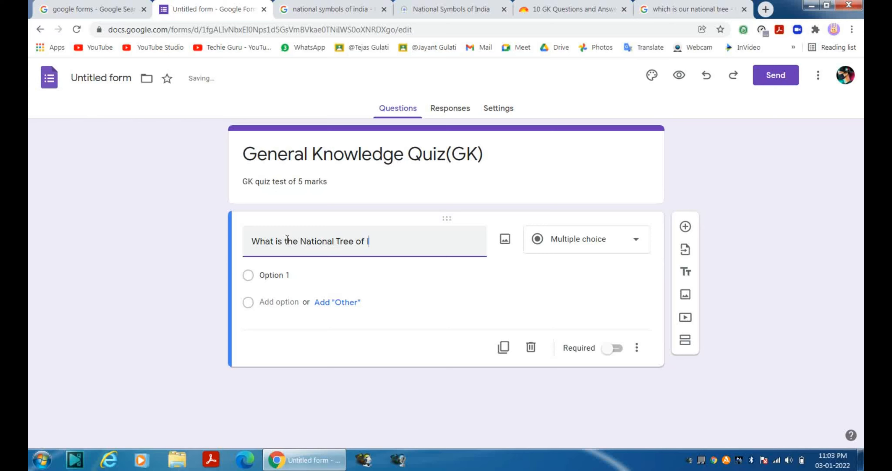
type("ndia")
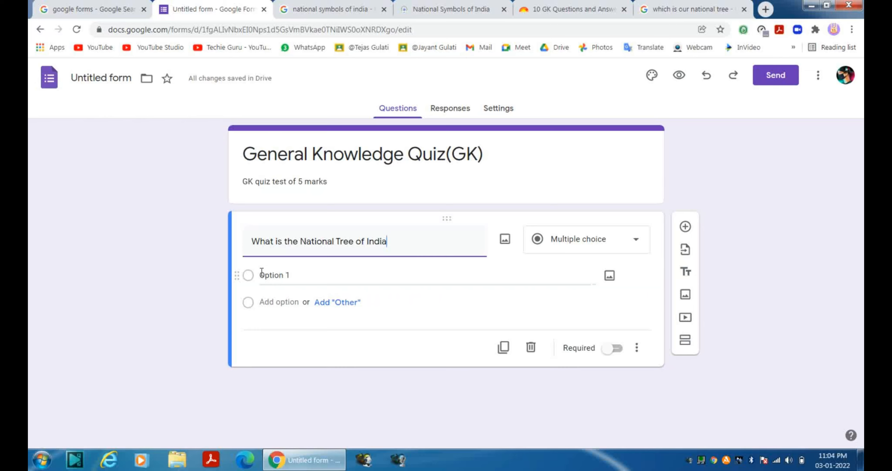
left_click(249, 278)
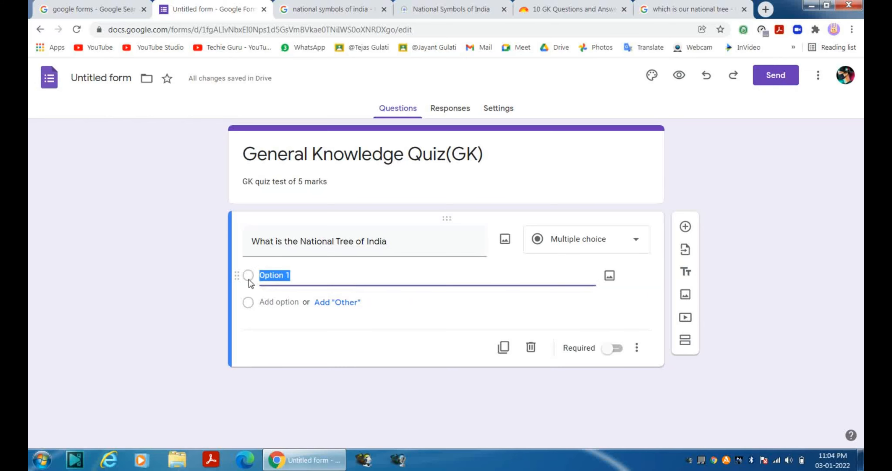
key("BackSpace")
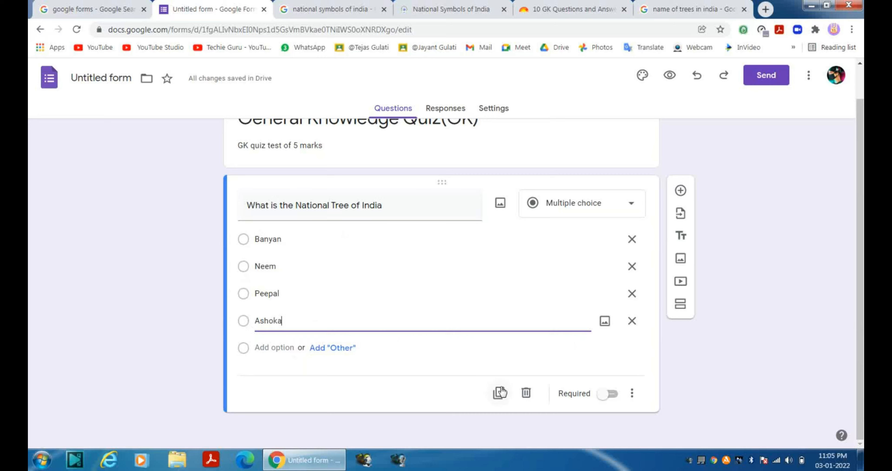
left_click(609, 398)
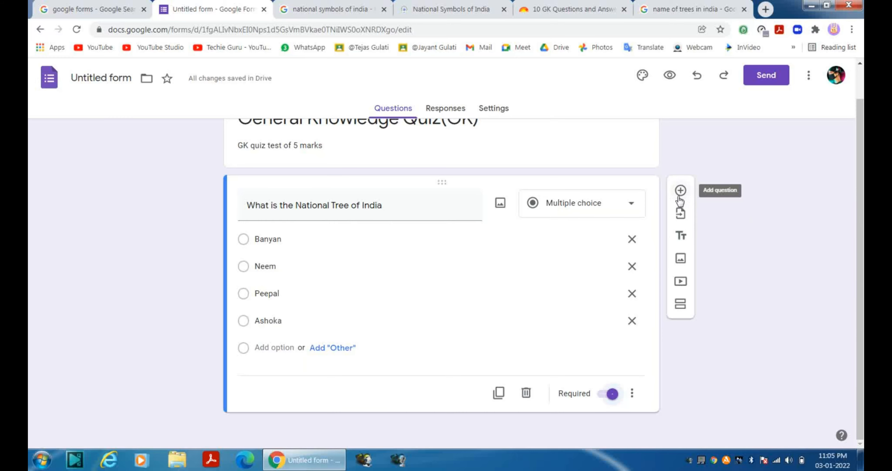
Change the form description to "GK quiz test of 5 marks{MCQ}" and return to the National Tree question.
left_click(372, 144)
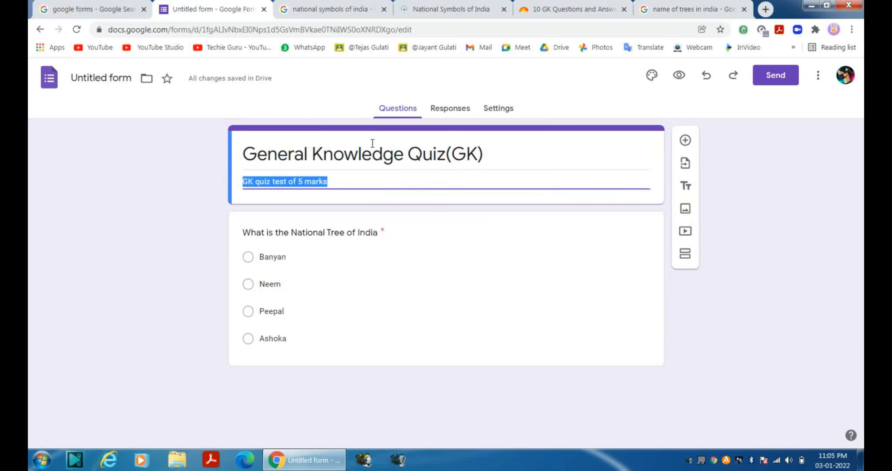
left_click(355, 180)
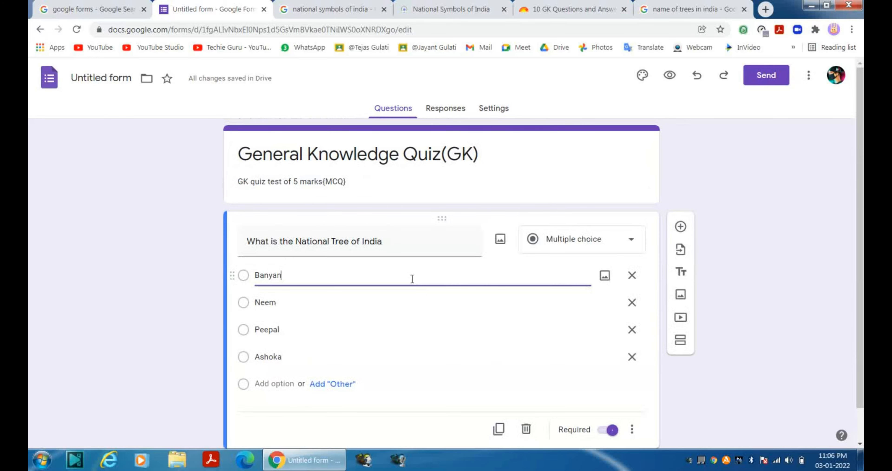
left_click(446, 377)
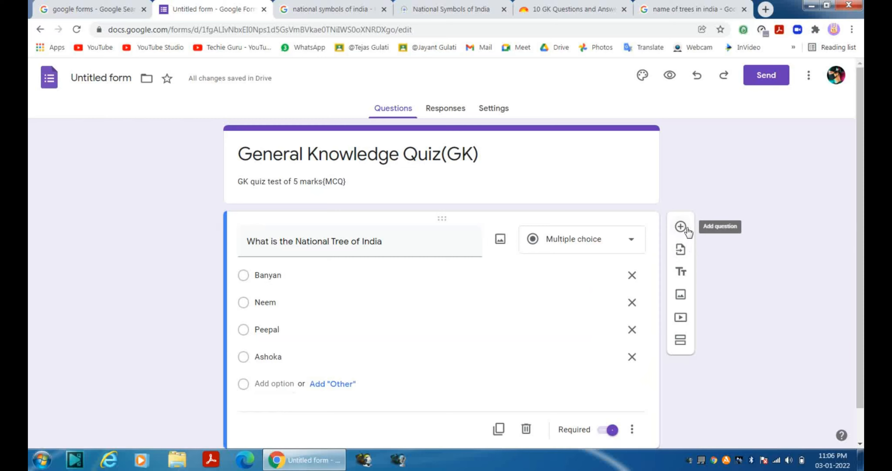
Add the question "Which is the Tallest Statue of the World" with options Statue of Liberty, Statue of Unity, Statue of Justice and Statue of Freedom.
left_click(681, 227)
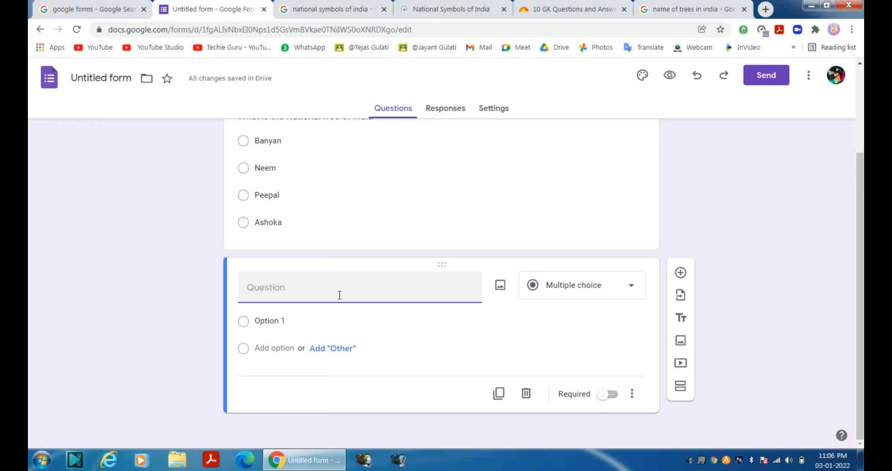
type("wh")
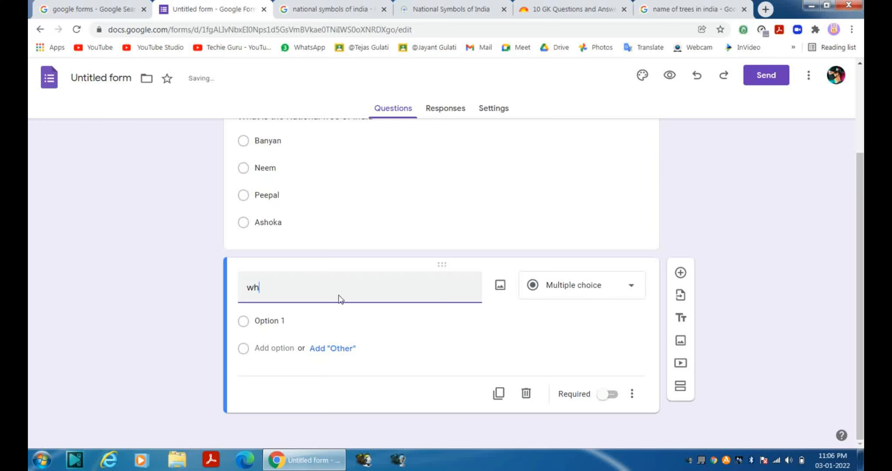
key("BackSpace")
key("BackSpace")
type("Which is the Tallest ")
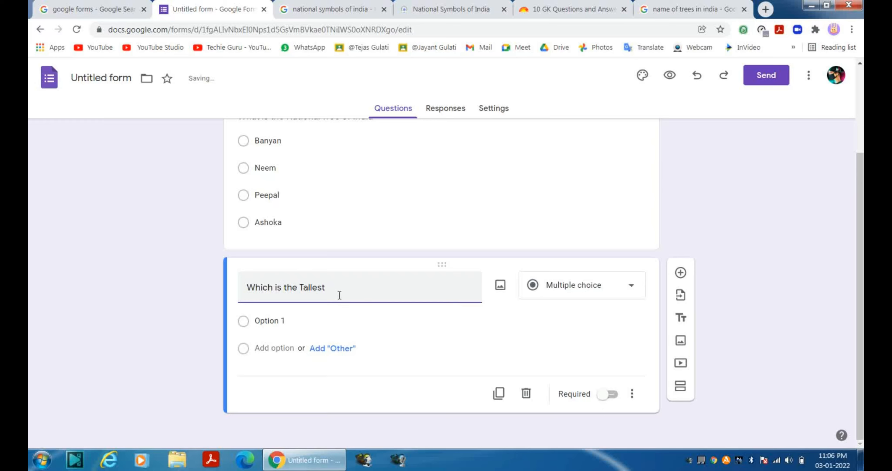
type("Statue of the World")
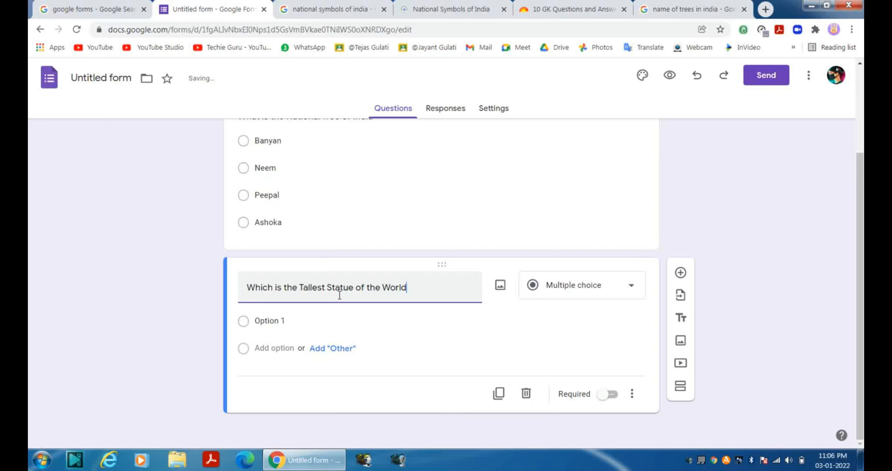
left_click(333, 321)
type("Statue of Liberty Statue of Unity Statue of Justice Statue of Freedom")
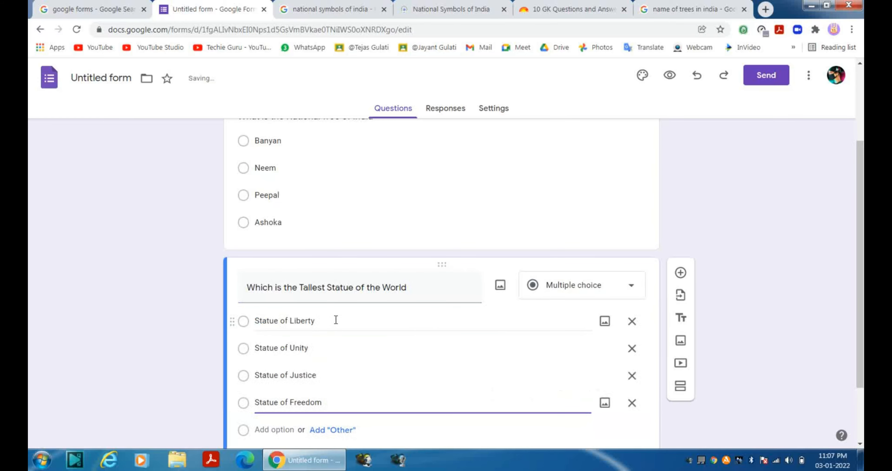
Add a multiple-choice question below the statue question reading "Who was the first President of India".
left_click_drag(860, 272, 861, 327)
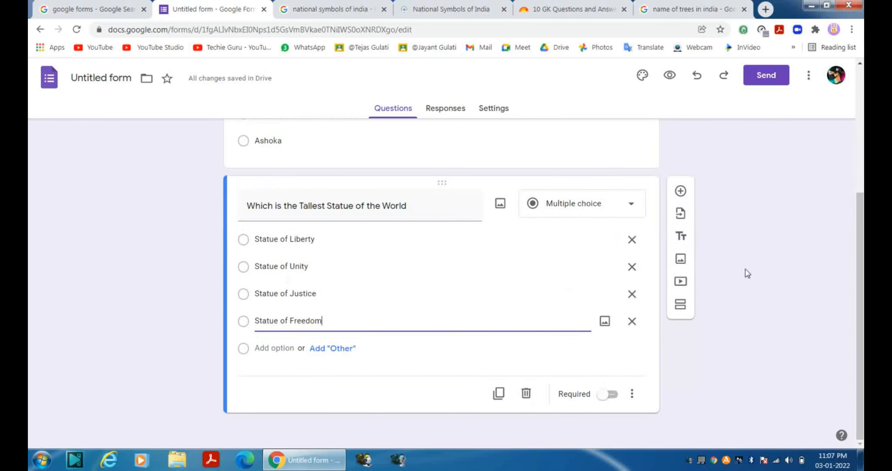
left_click(682, 192)
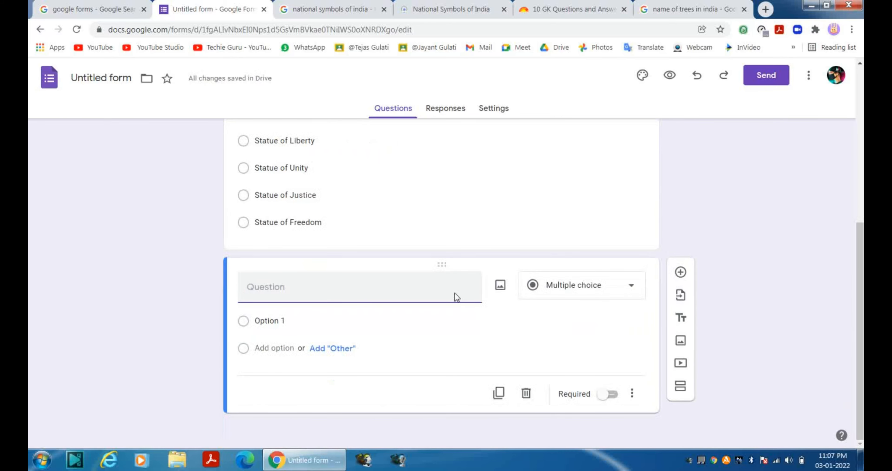
type("Who was ")
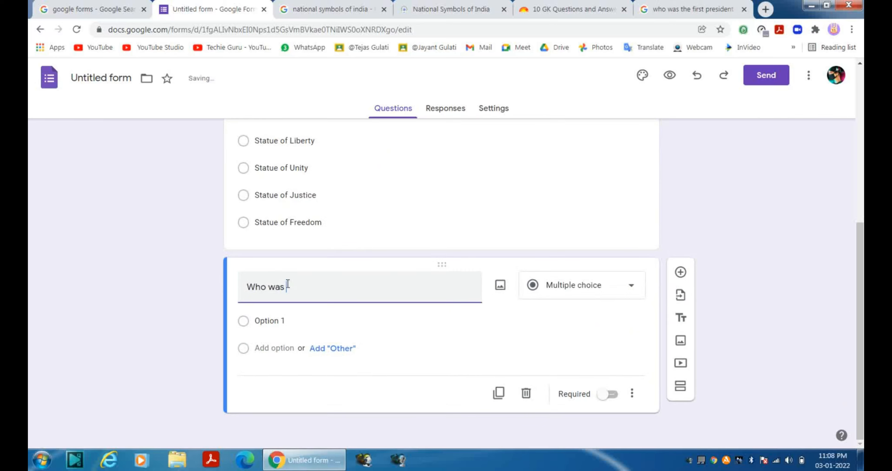
type("the first President ")
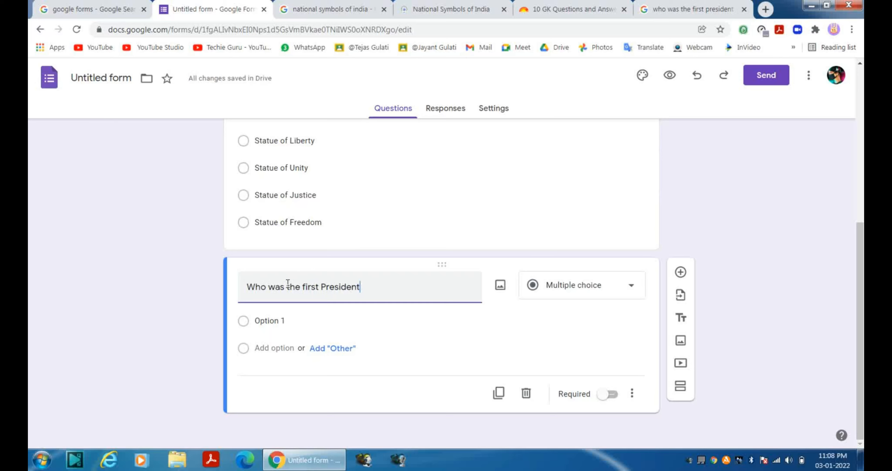
type("of In")
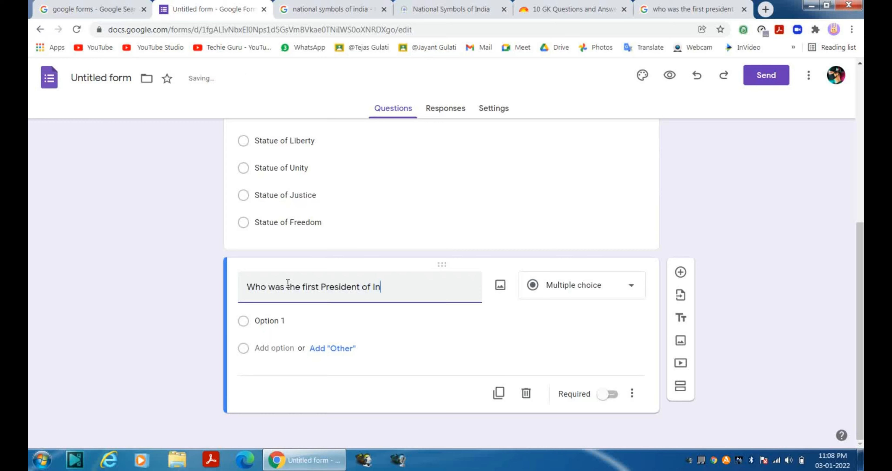
type("dia")
Fill in the first President question's options as Manmohan Singh, Sushmita Sen, Rajendra Prasad and Sonia Gandhi.
left_click(308, 319)
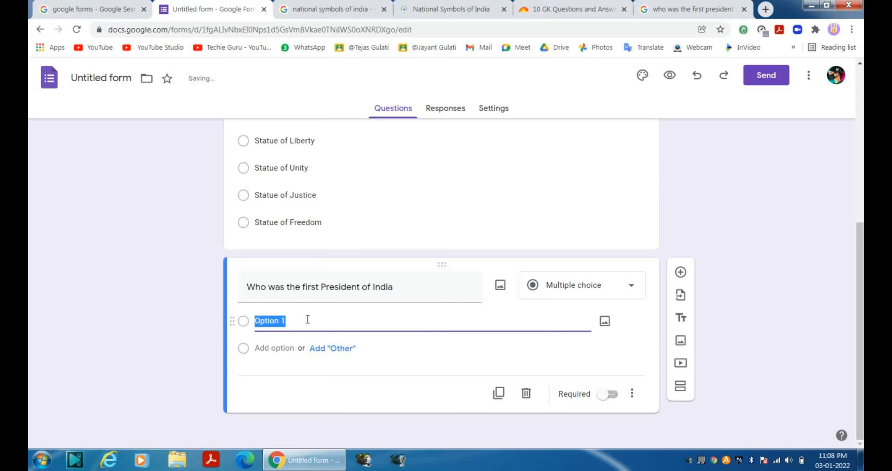
key("BackSpace")
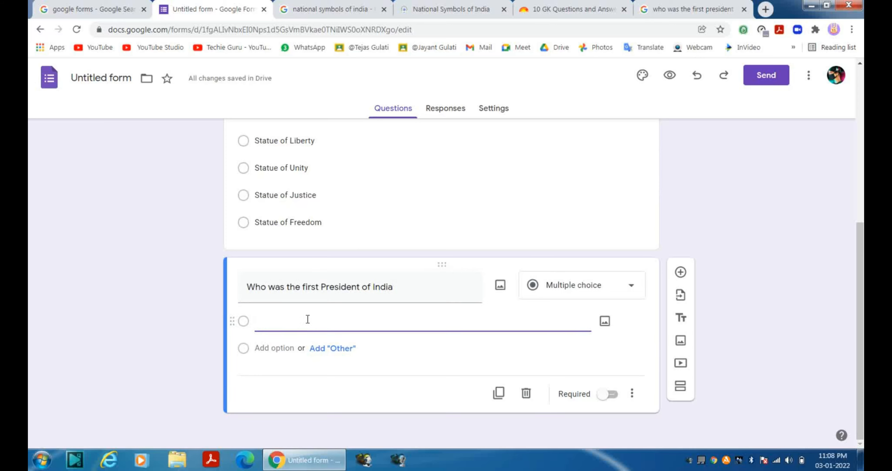
type("Manmohan Singh Sushmita Sen Rajendra Prasad Sonia Gandhi")
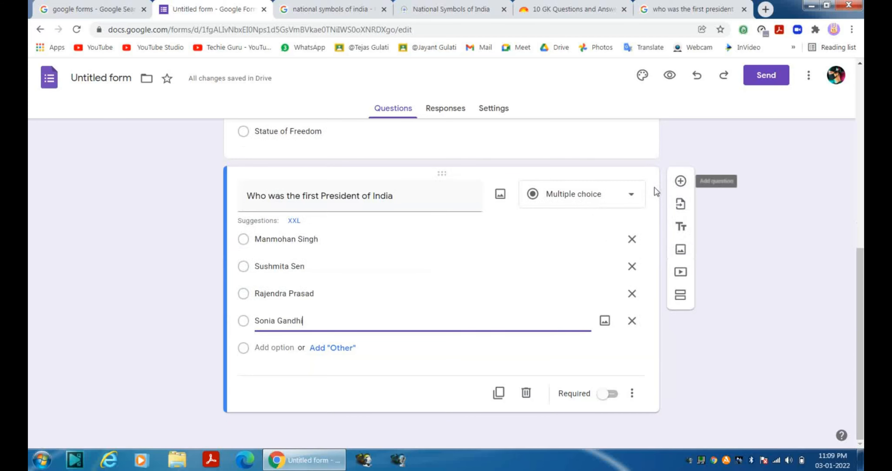
Add a multiple-choice question below the President question reading "Which is the lasgest populous State of India".
left_click(681, 182)
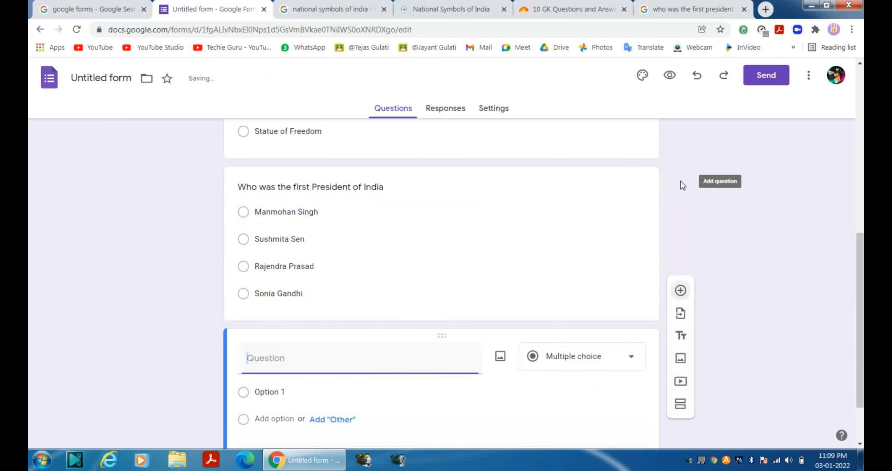
left_click_drag(864, 260, 863, 365)
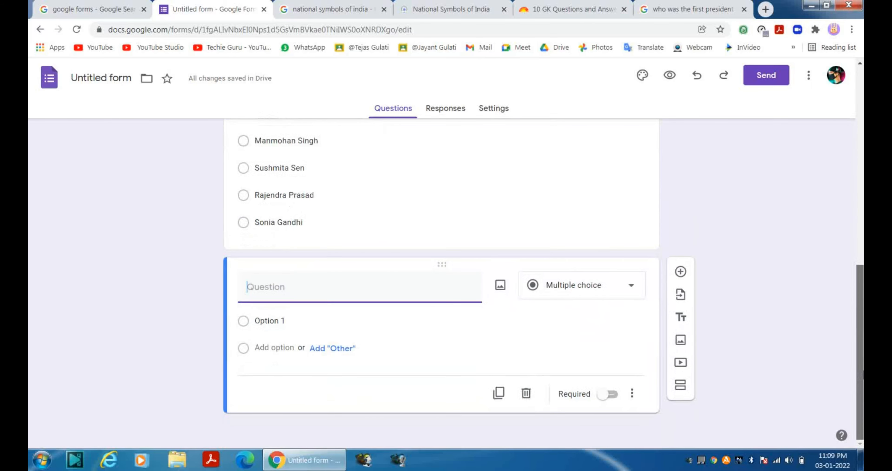
left_click(409, 282)
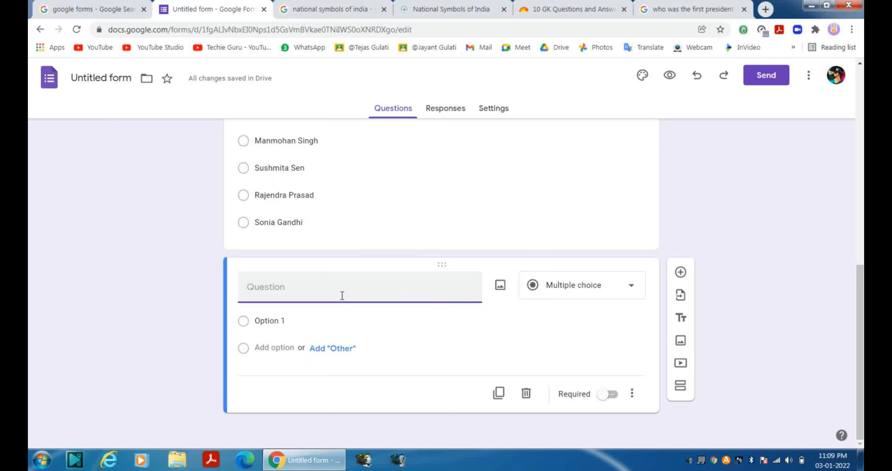
type("W")
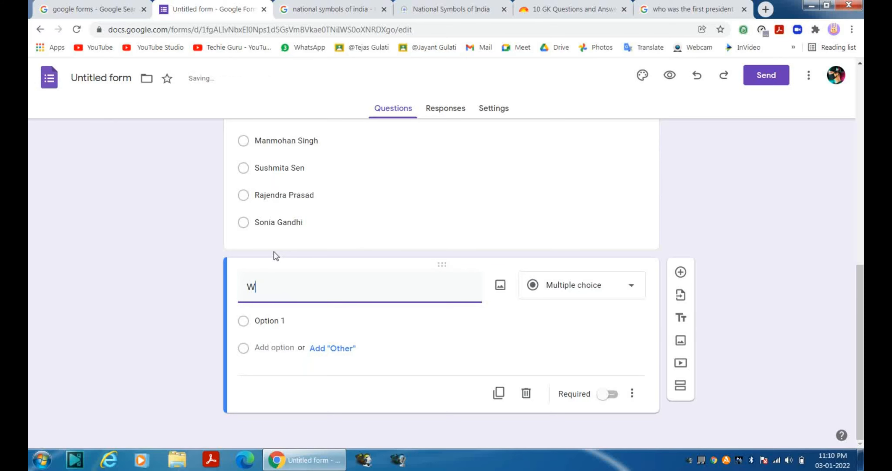
type("hich is the lasgest pop")
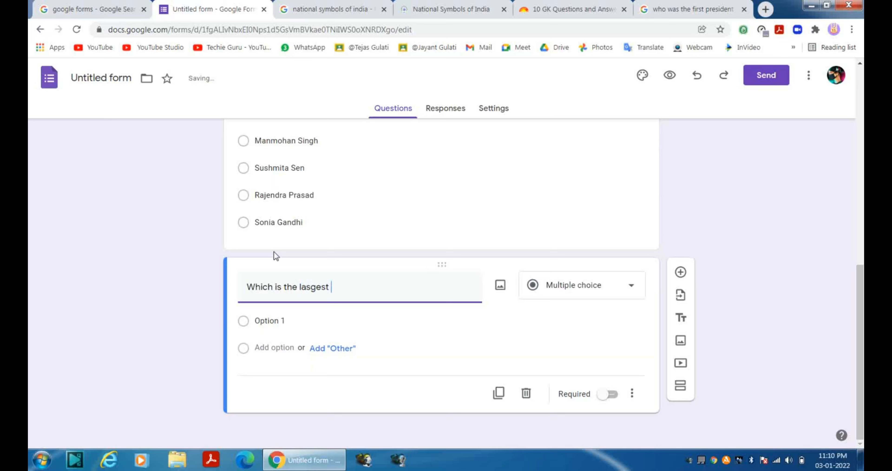
type("ulous State of I")
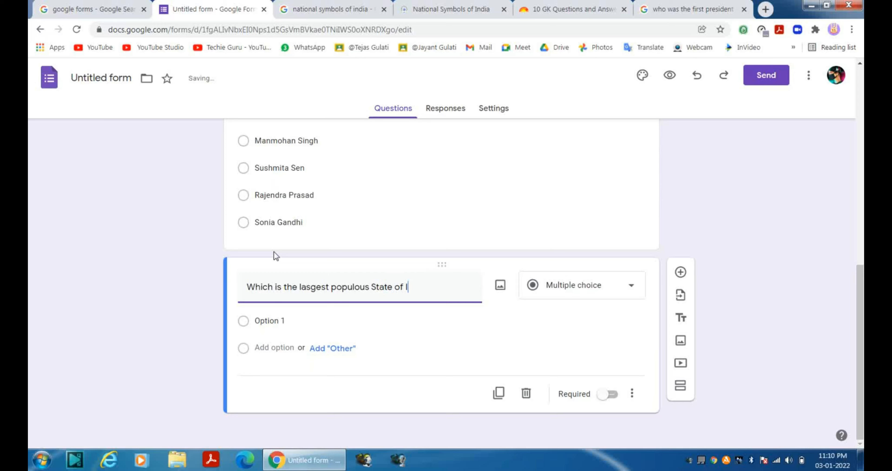
type("ndia")
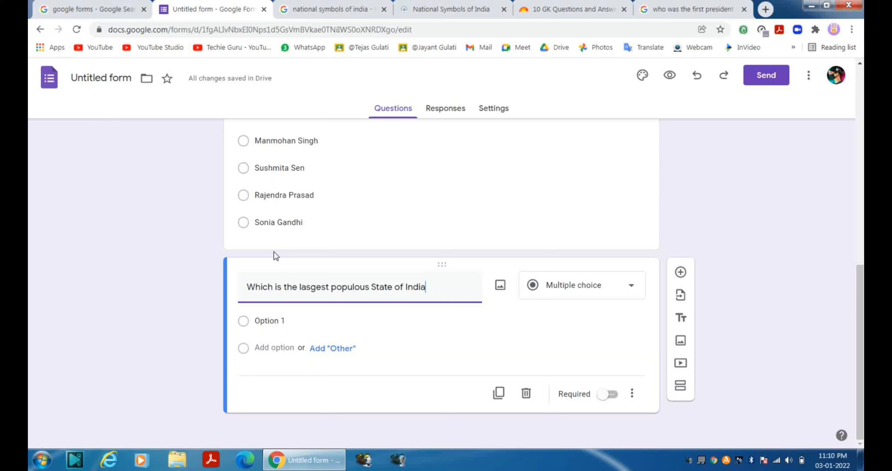
Fill in the populous State question's options as Delhi, West Bengal, Jharkhand and Uttar Pradesh.
left_click(324, 321)
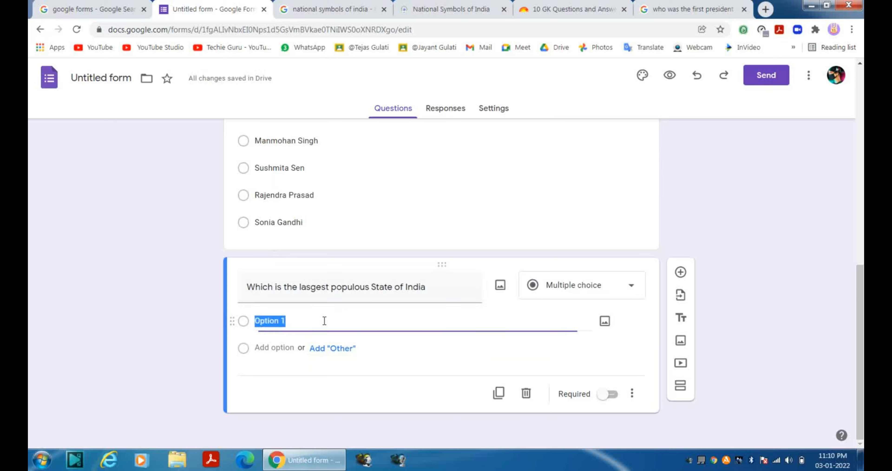
key("BackSpace")
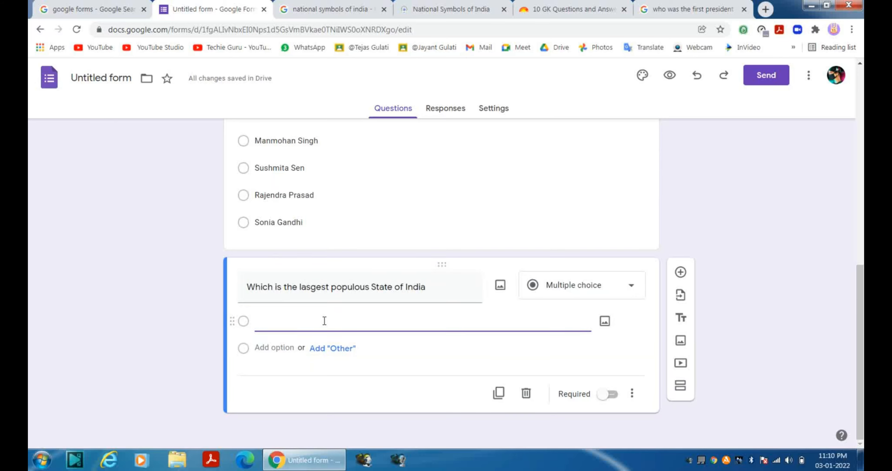
type("Delhi")
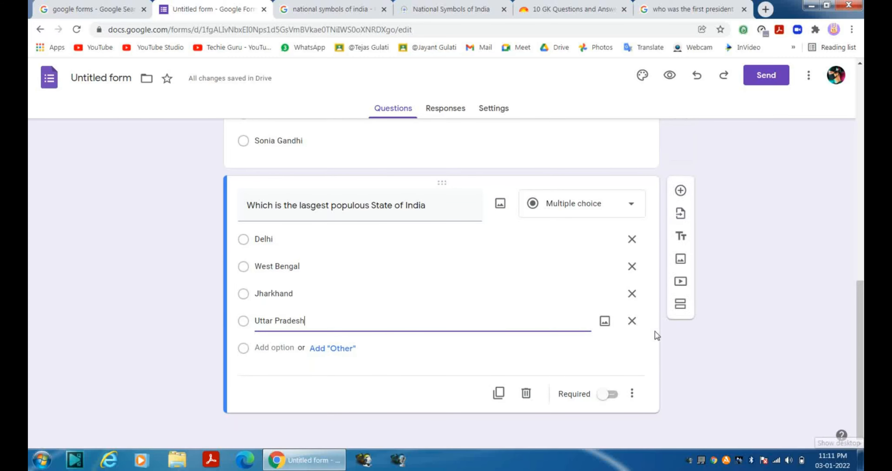
Add a fifth multiple-choice question reading "What is the capital city of Arunachal Pradesh".
left_click(682, 191)
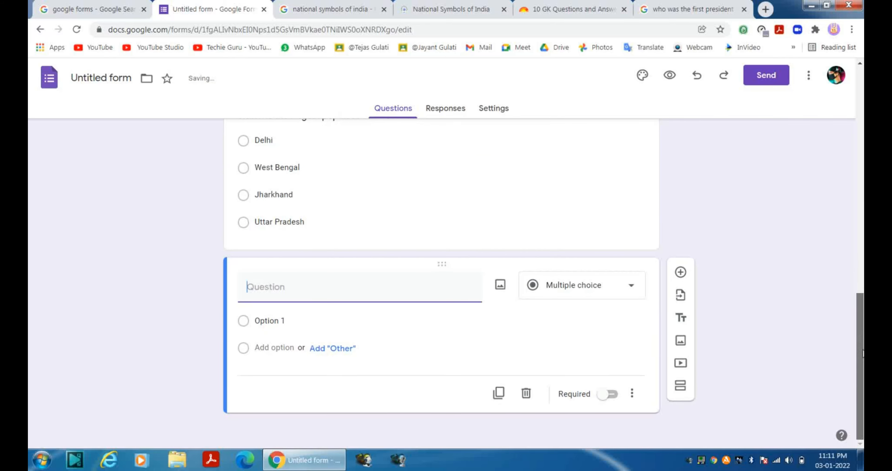
type("What i")
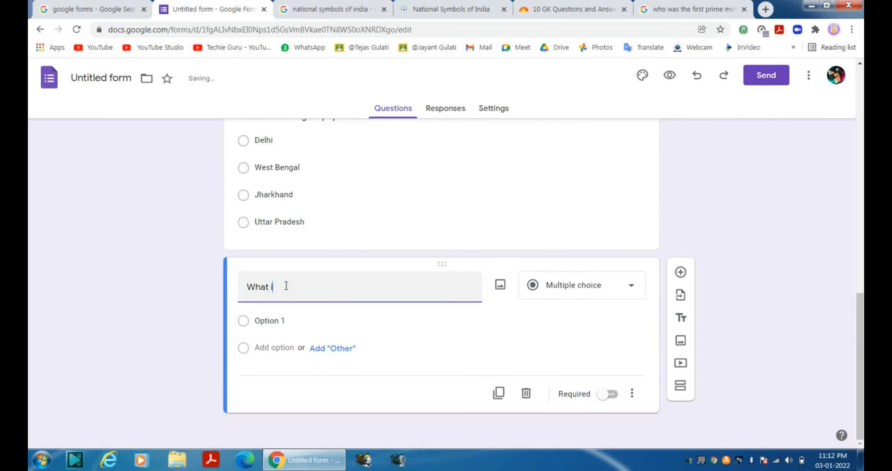
type("s the capital city")
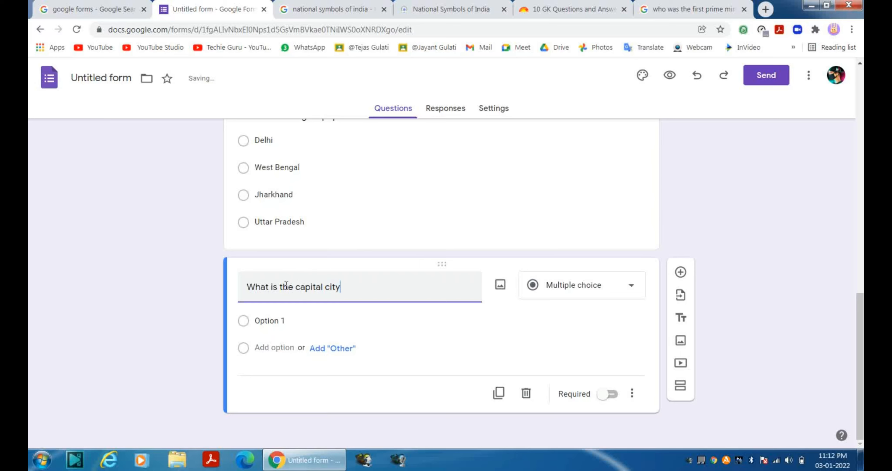
type(" of Aru")
type("nachal Pradesh")
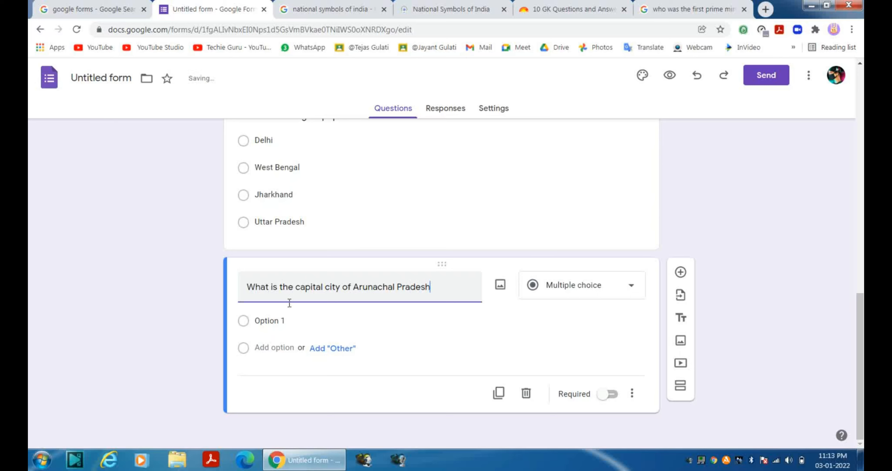
Fill in the Arunachal Pradesh capital question's options as Itanagar, Dispur, Mumbai and Aizwal.
left_click(290, 317)
key("BackSpace")
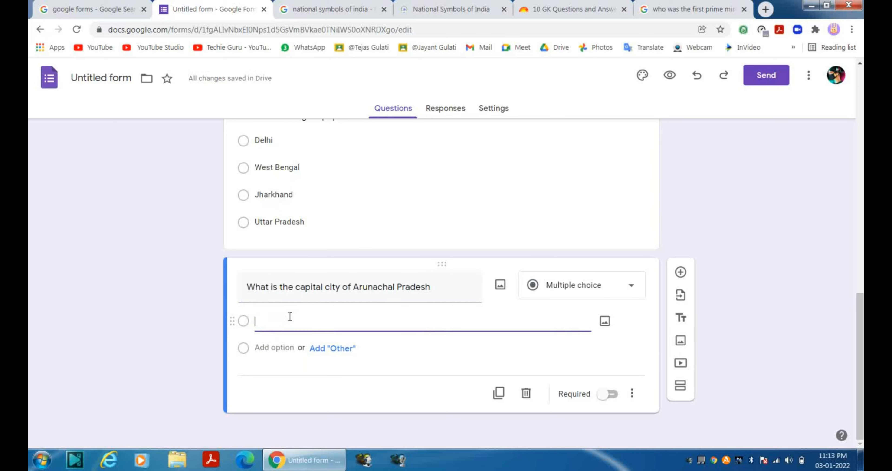
type("Itanagar")
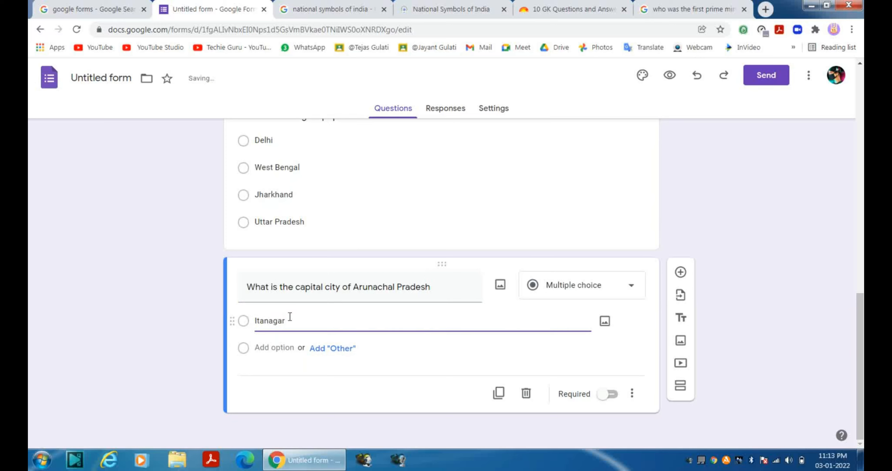
key("Return")
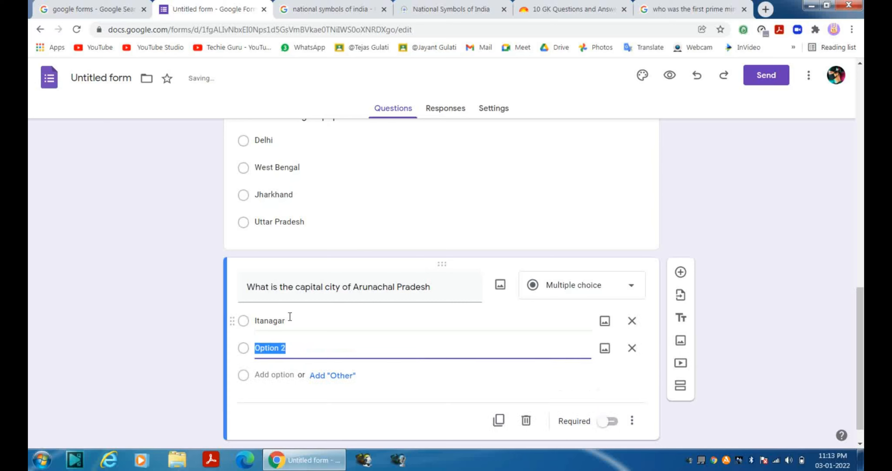
key("BackSpace")
type("D")
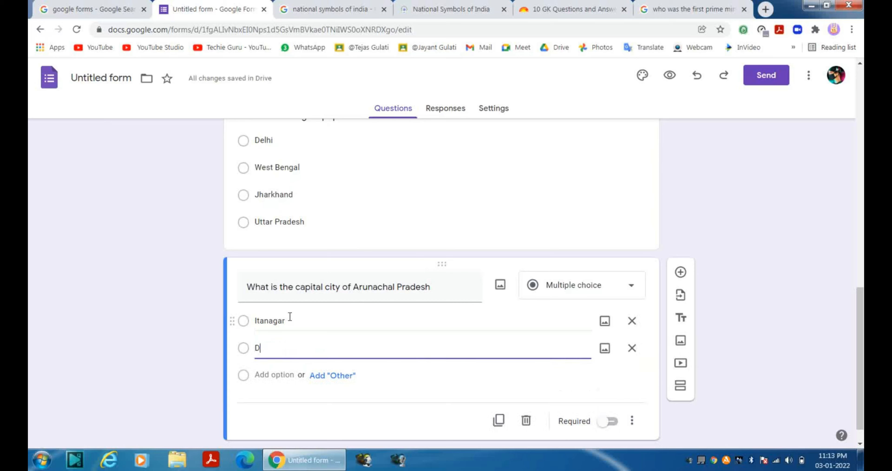
type("ispur")
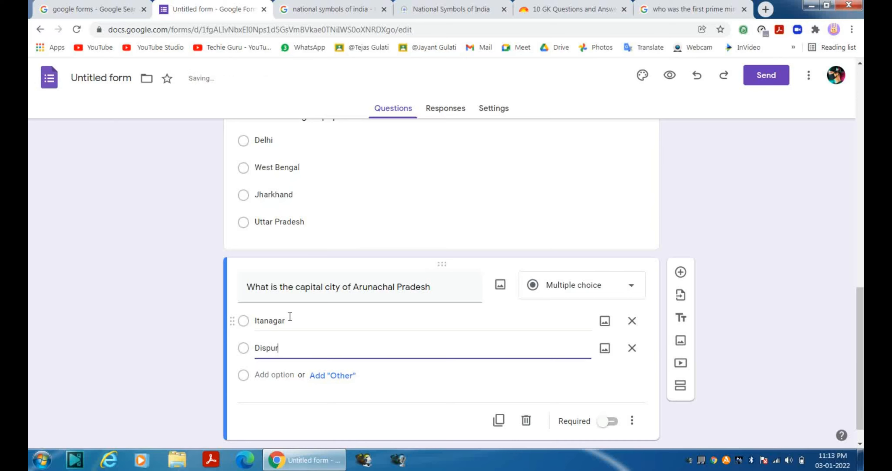
key("Return")
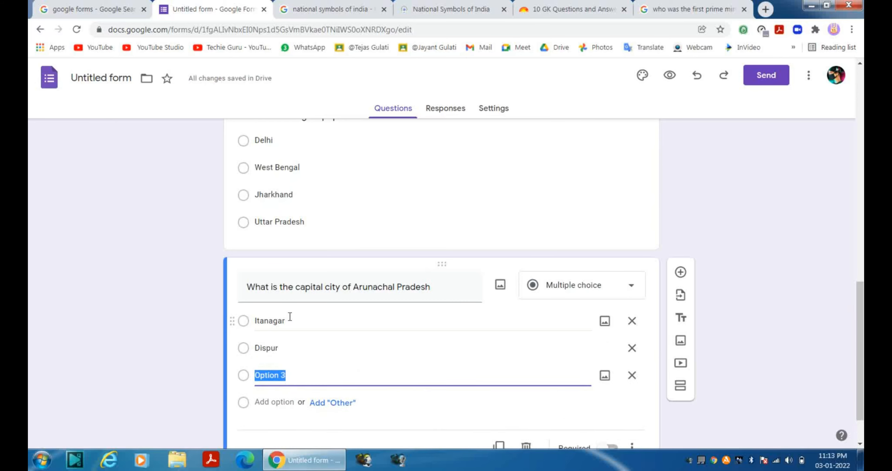
key("BackSpace")
type("Mumb")
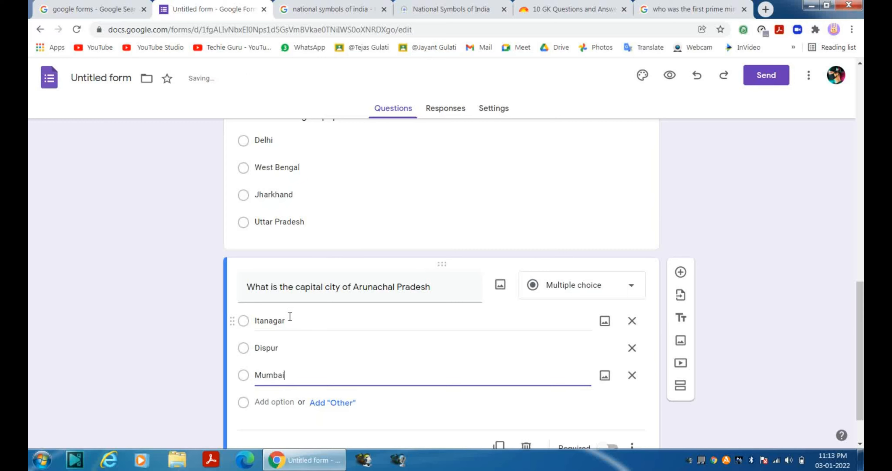
type("ai")
key("Return")
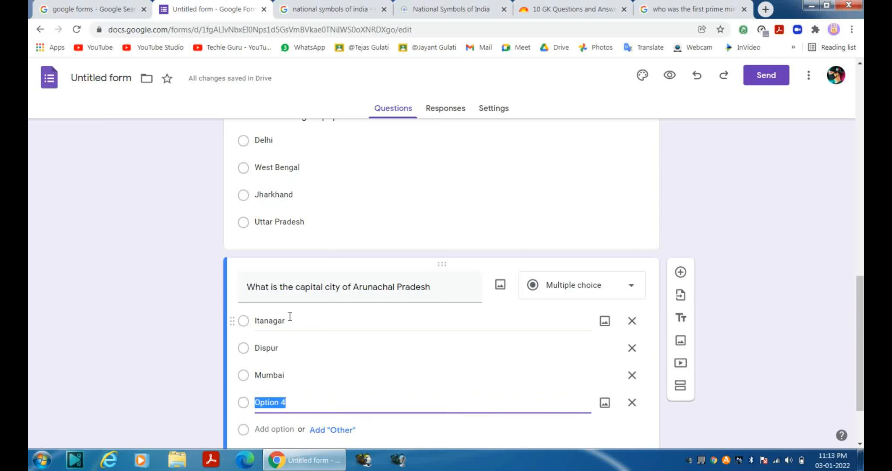
key("BackSpace")
type("Aizwal")
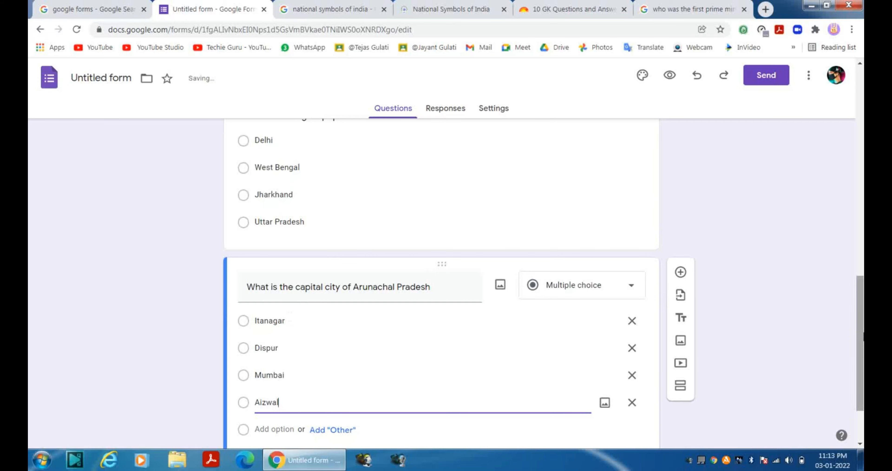
Make the "Which is the Tallest Statue of the World" question required.
scroll(861, 346, "down", 2)
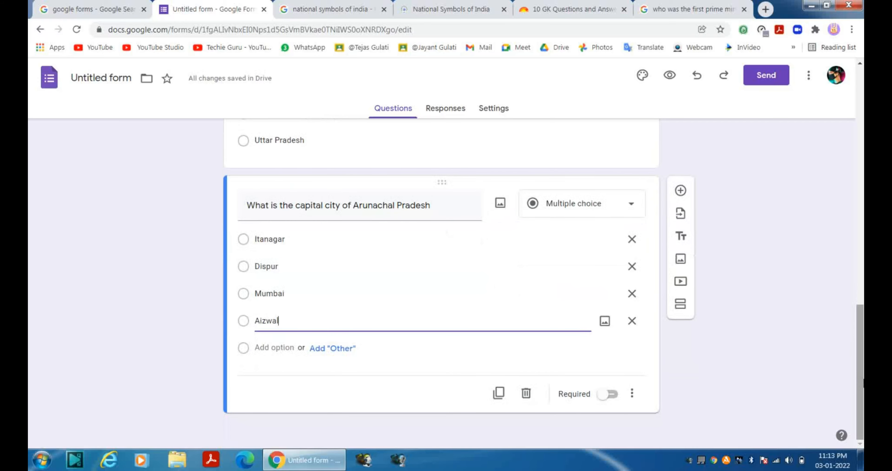
scroll(861, 316, "up", 5)
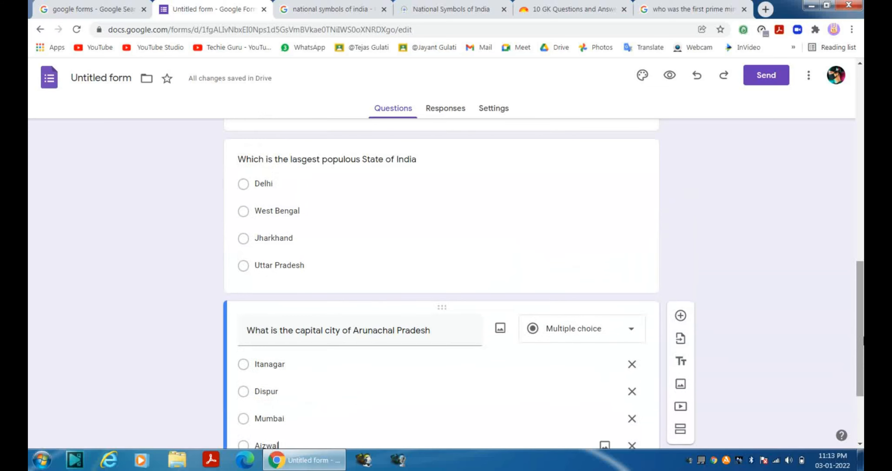
left_click_drag(862, 312, 864, 156)
left_click(584, 246)
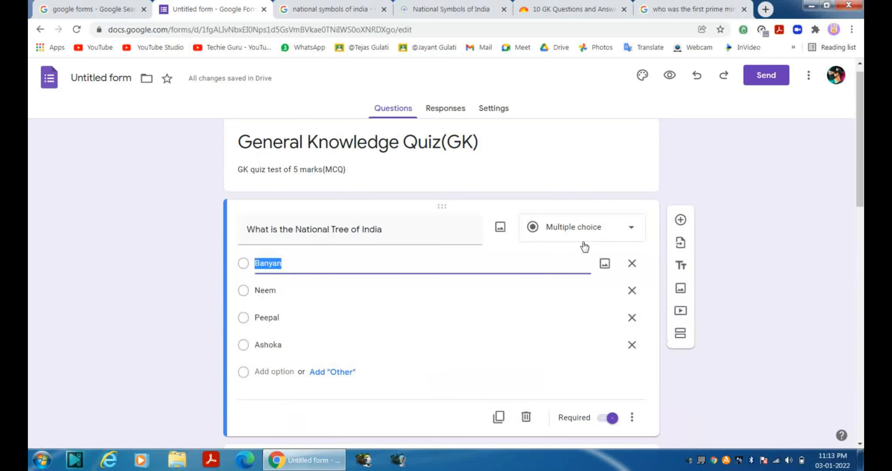
left_click(522, 320)
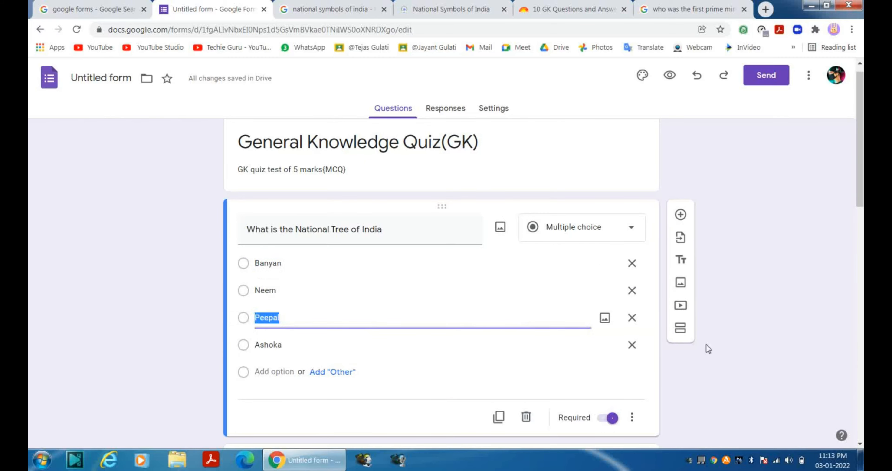
left_click_drag(864, 188, 863, 275)
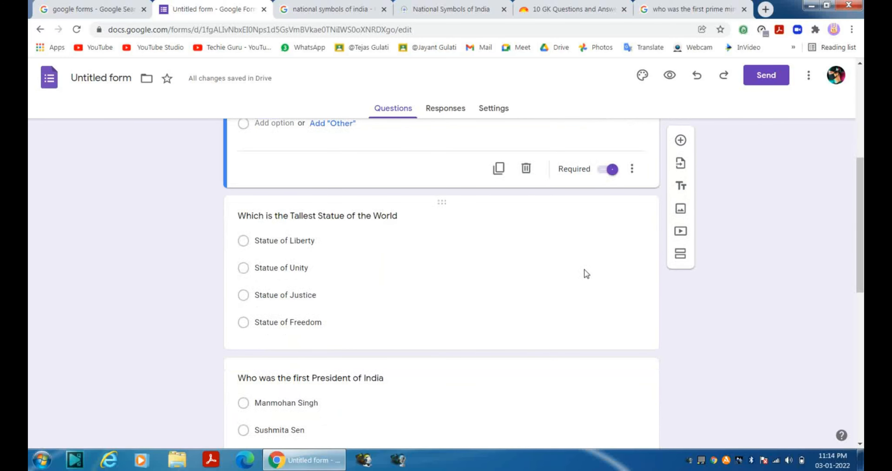
left_click(584, 269)
left_click(604, 332)
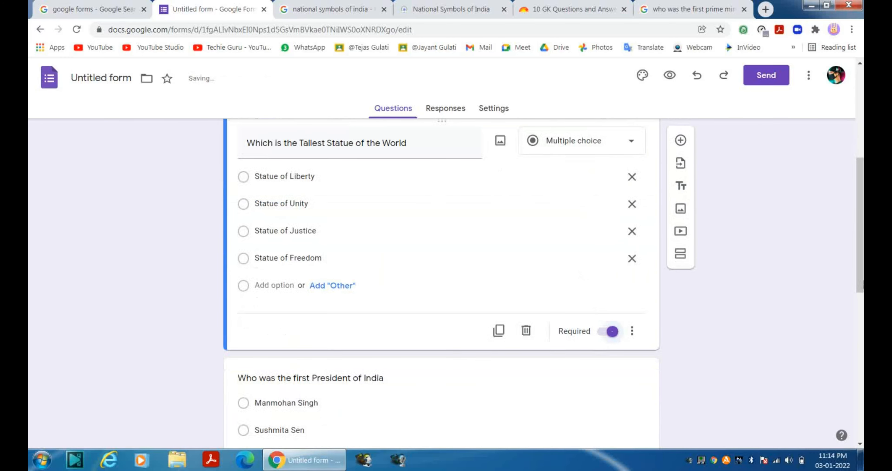
Make both the first President of India question and the populous State of India question required.
left_click_drag(862, 225, 863, 277)
left_click(604, 269)
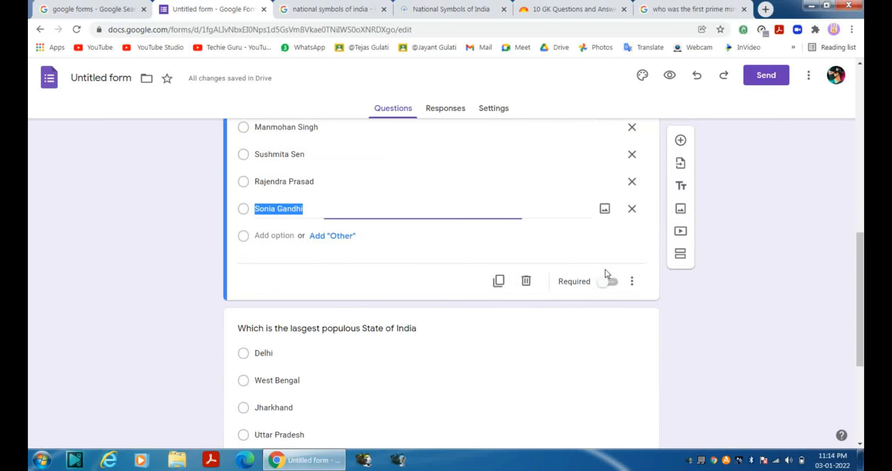
left_click(606, 286)
left_click_drag(860, 283, 861, 333)
left_click(562, 214)
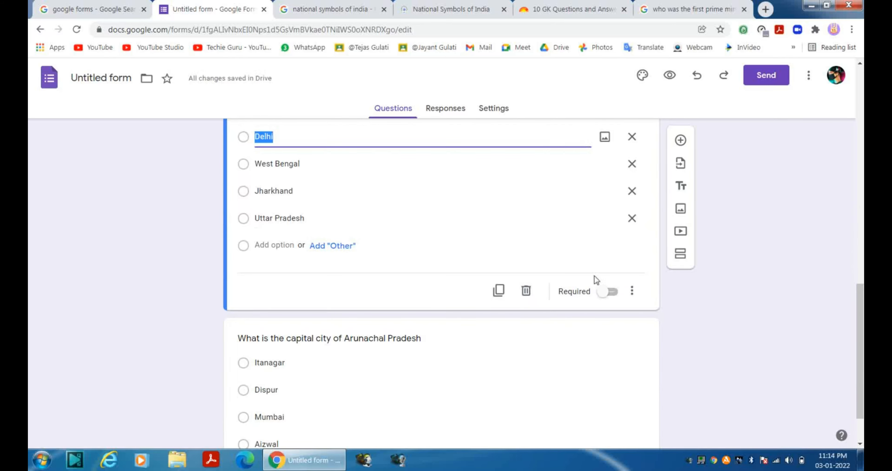
left_click(604, 291)
Make the Arunachal Pradesh capital city question required.
scroll(629, 325, "down", 2)
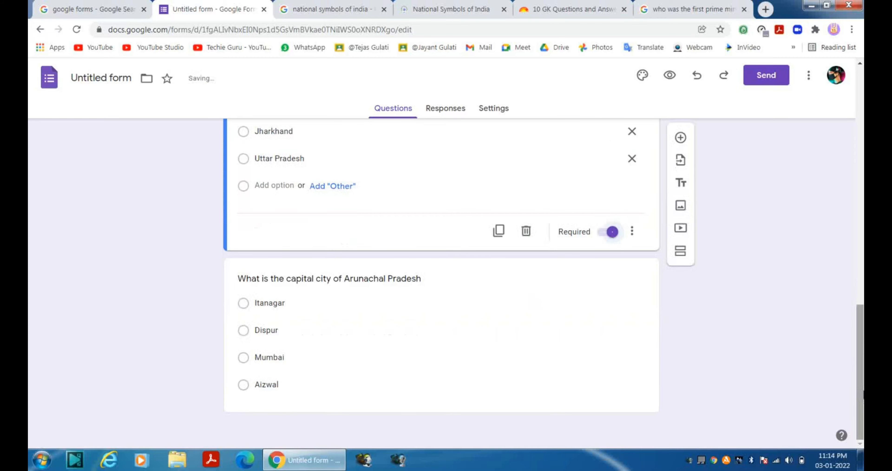
left_click(628, 326)
left_click(608, 394)
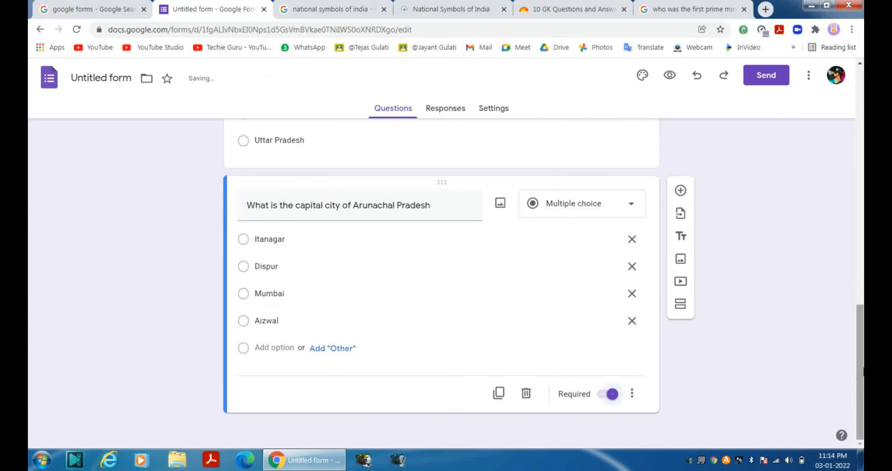
scroll(605, 395, "up", 2)
scroll(443, 312, "up", 2)
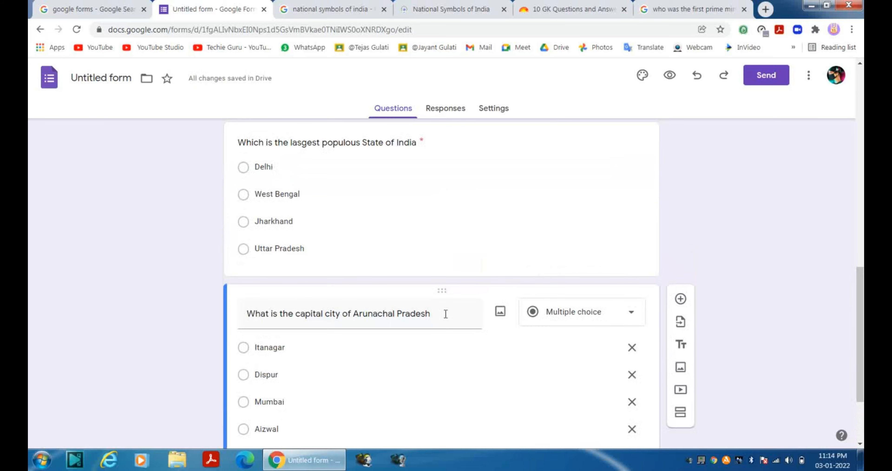
scroll(351, 161, "up", 12)
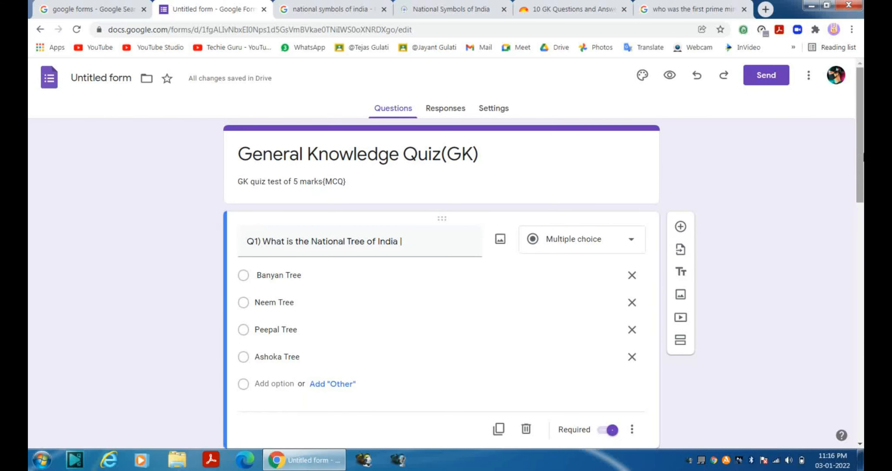
scroll(862, 173, "down", 1)
left_click_drag(863, 169, 863, 158)
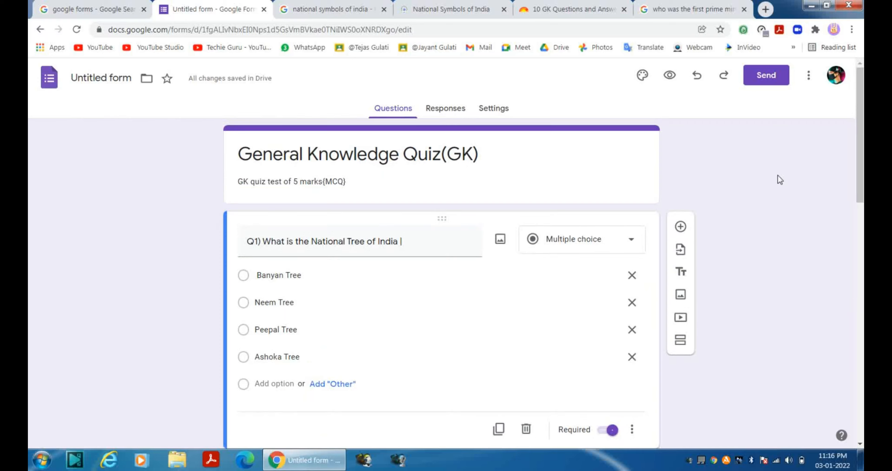
left_click(605, 235)
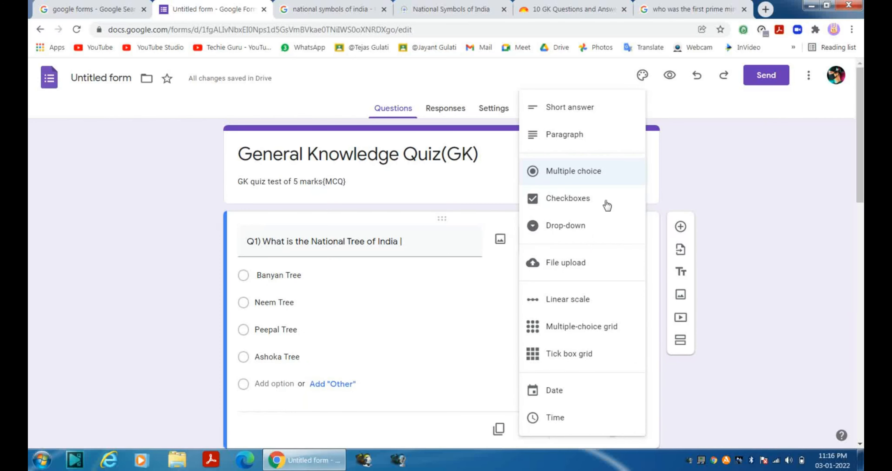
left_click(598, 186)
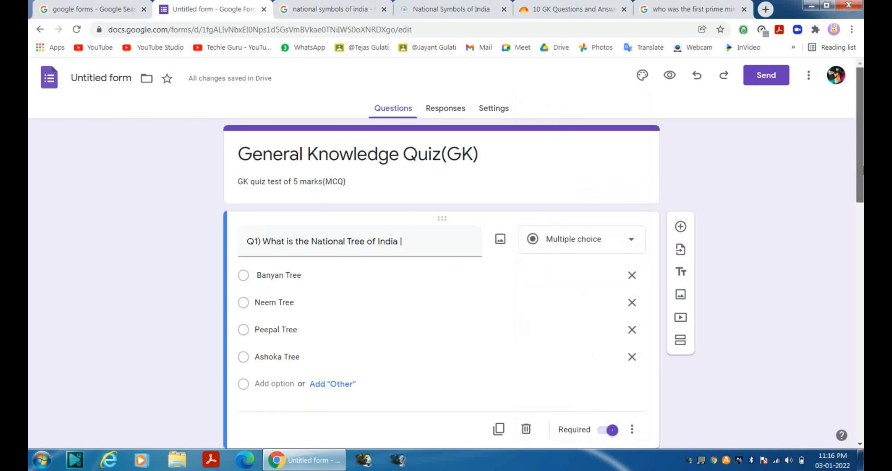
Change the form's theme colour to red.
left_click(642, 75)
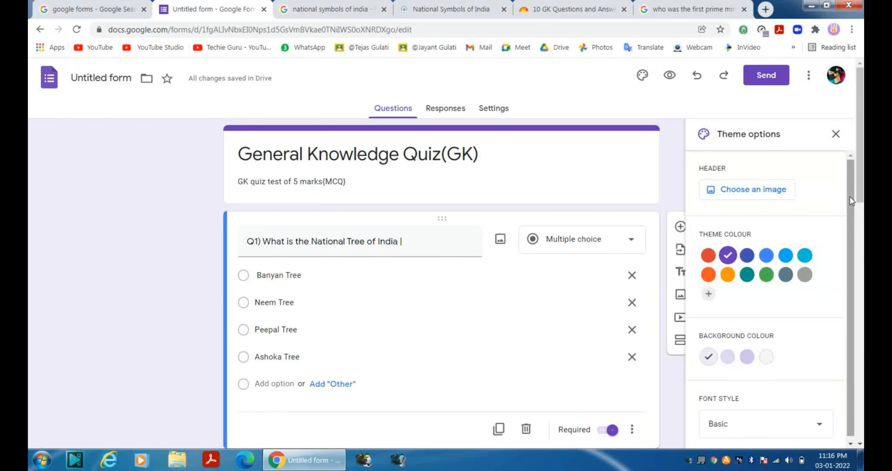
left_click_drag(850, 195, 854, 298)
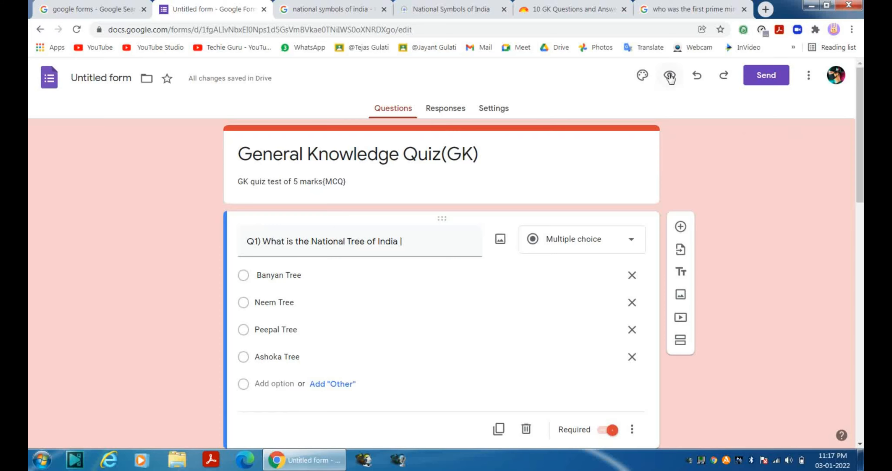
Turn the form into a quiz in its settings.
left_click(494, 108)
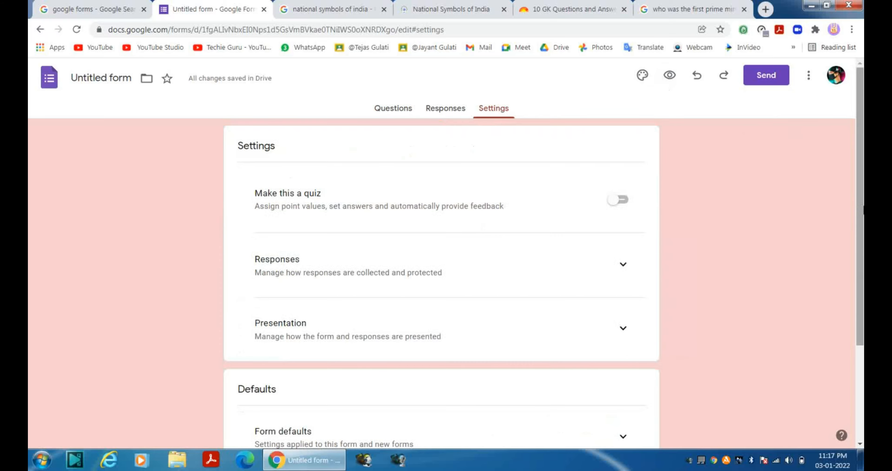
scroll(746, 222, "down", 3)
scroll(746, 222, "up", 3)
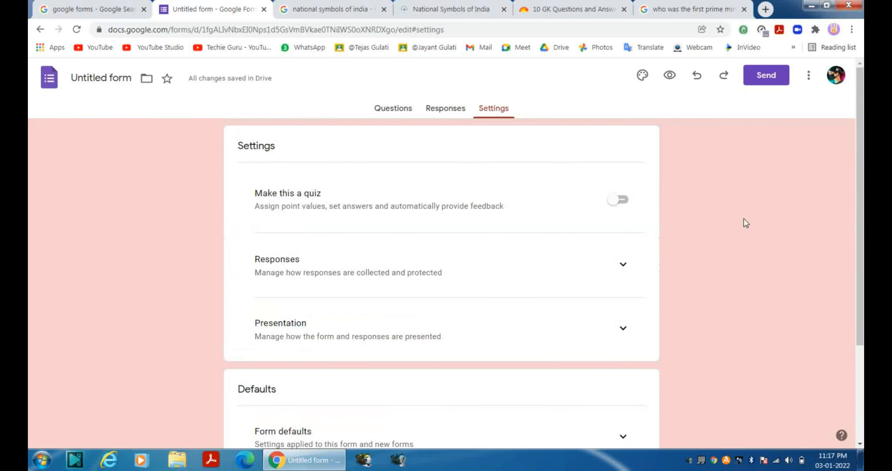
left_click(618, 204)
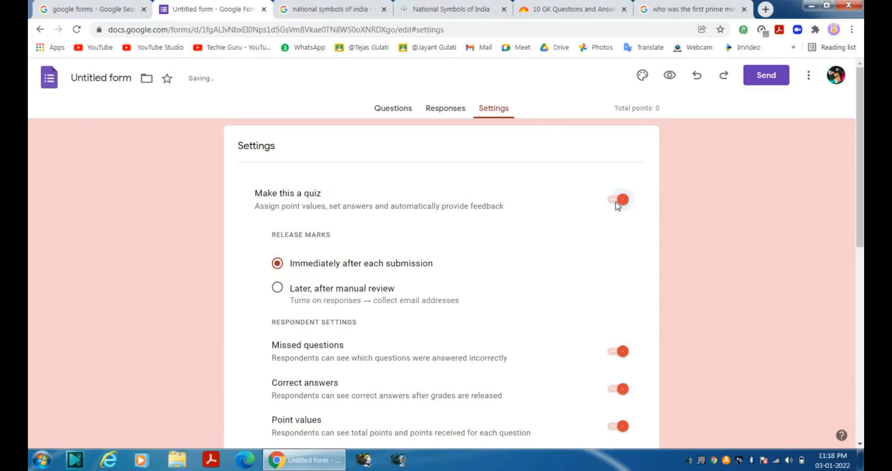
Set the quiz's default question point value to 5 points.
scroll(441, 277, "down", 3)
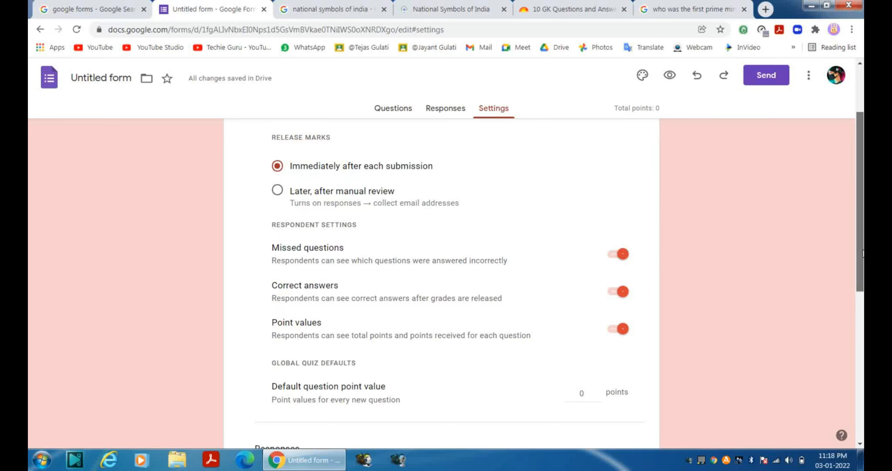
scroll(434, 335, "down", 4)
scroll(706, 282, "down", 1)
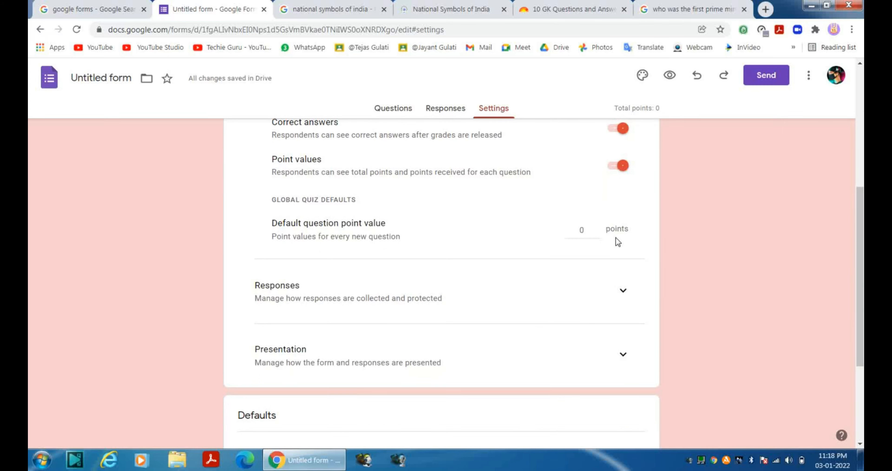
left_click(596, 229)
left_click(596, 229)
left_click(596, 228)
left_click(821, 275)
Expand the response settings and turn on collecting respondents' email addresses.
scroll(558, 266, "down", 2)
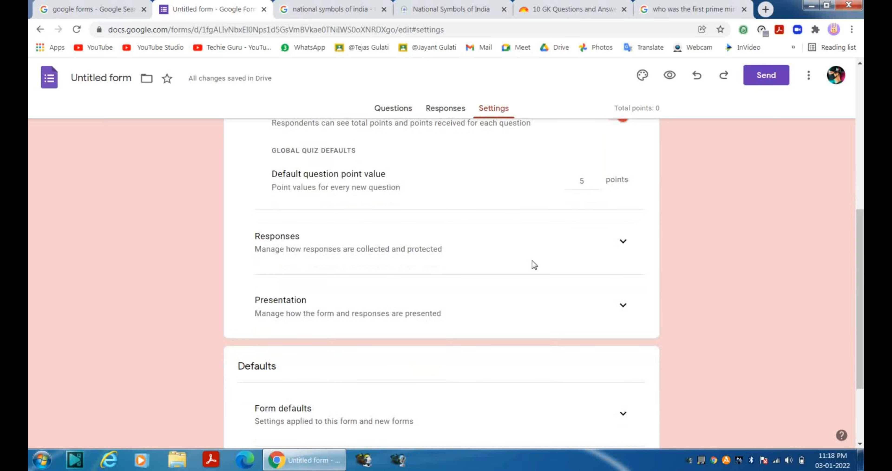
left_click(623, 242)
scroll(629, 239, "down", 2)
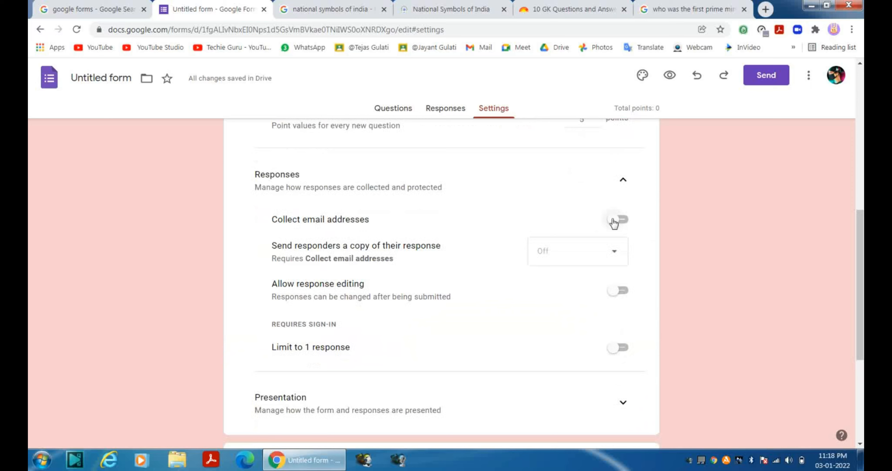
left_click(615, 220)
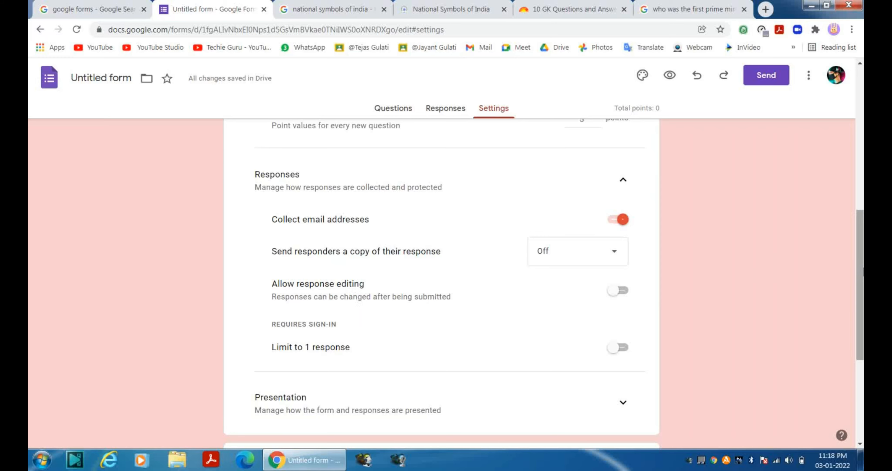
scroll(861, 274, "down", 2)
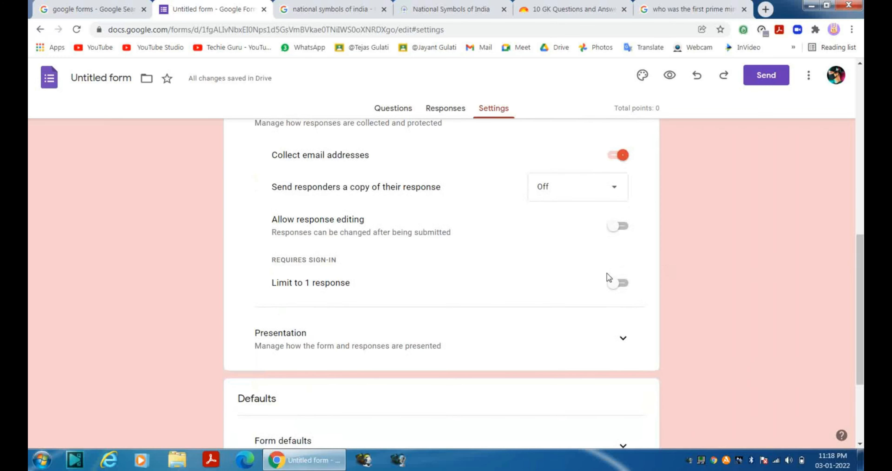
Limit the form to 1 response per respondent in the response settings.
left_click(616, 284)
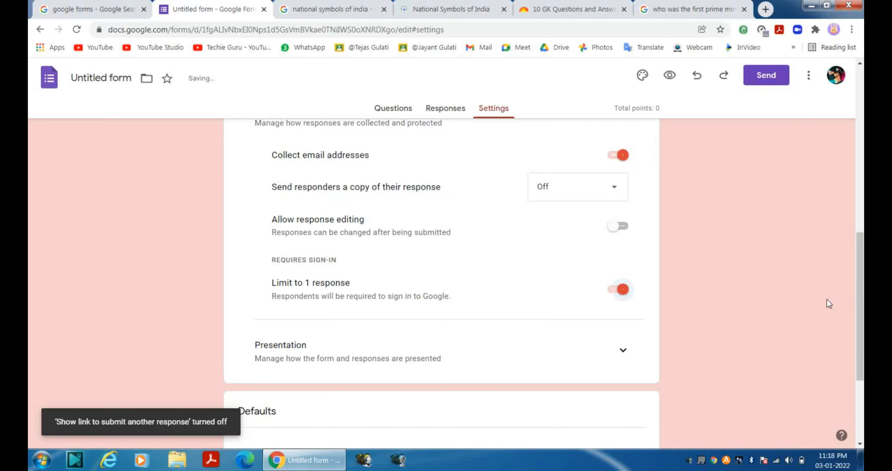
In the presentation settings, turn on the progress bar, shuffled question order and the results summary for respondents.
scroll(860, 298, "down", 3)
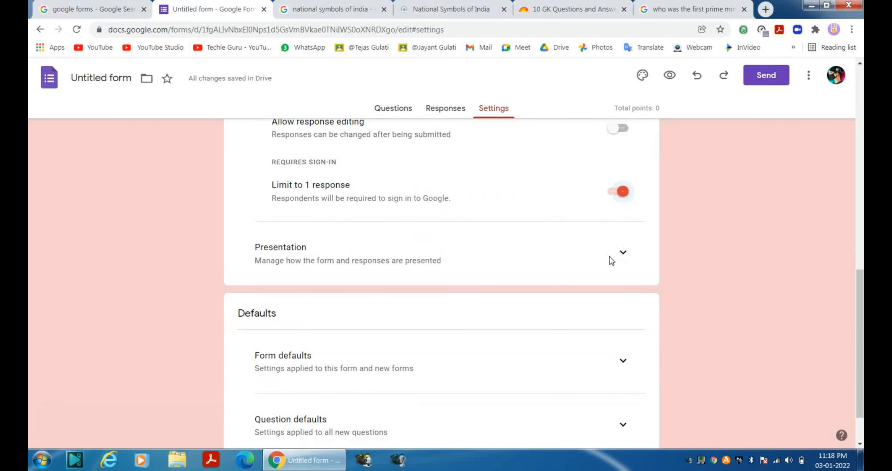
left_click(623, 253)
scroll(633, 254, "down", 1)
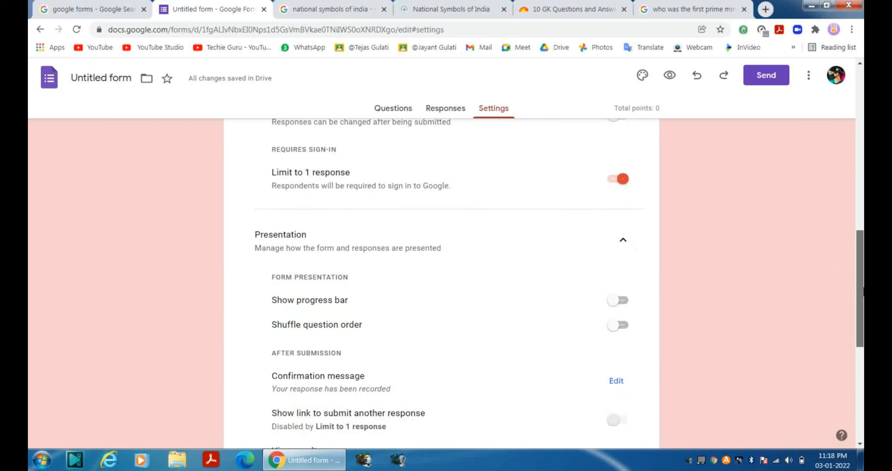
scroll(651, 248, "down", 2)
left_click(628, 234)
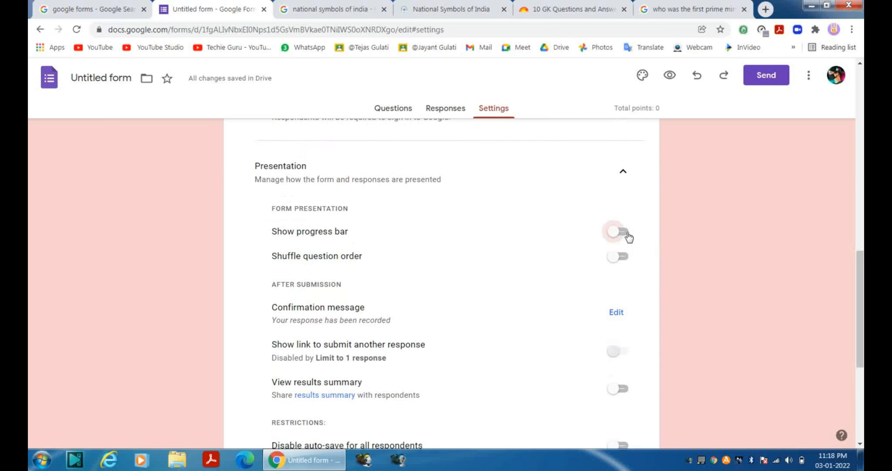
left_click(627, 258)
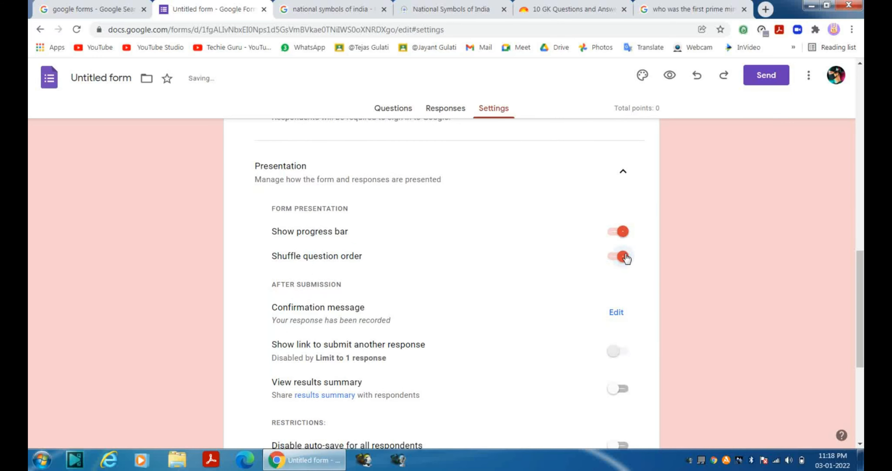
scroll(442, 284, "down", 3)
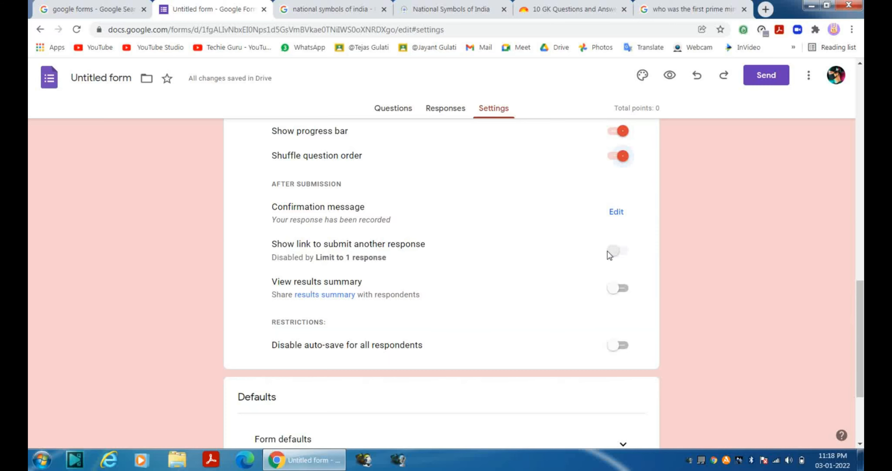
left_click(619, 292)
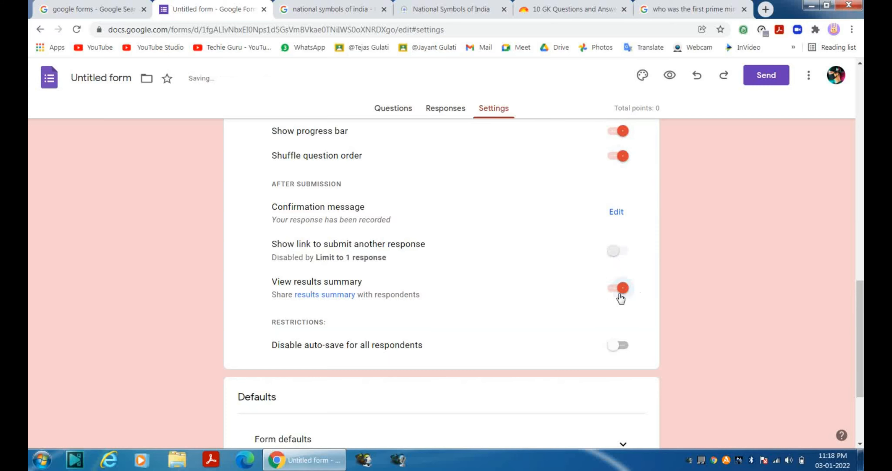
In the form and question defaults, turn on collecting email addresses by default and making questions required by default.
scroll(859, 339, "down", 2)
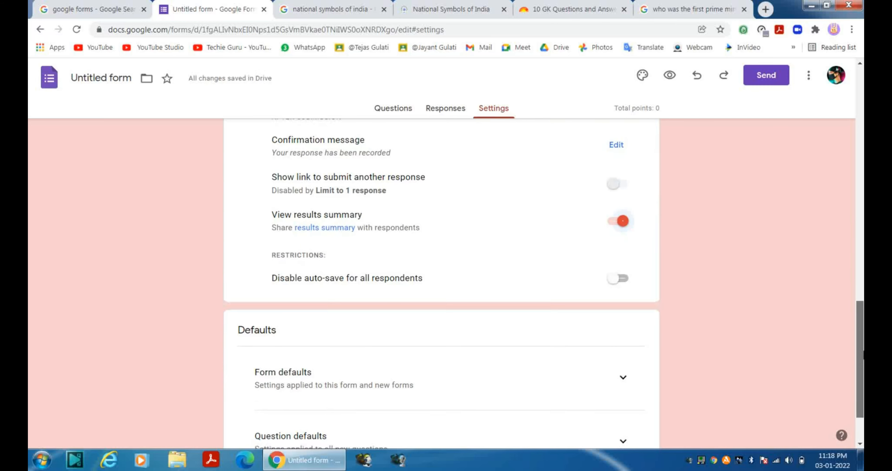
scroll(441, 284, "down", 2)
scroll(442, 277, "down", 1)
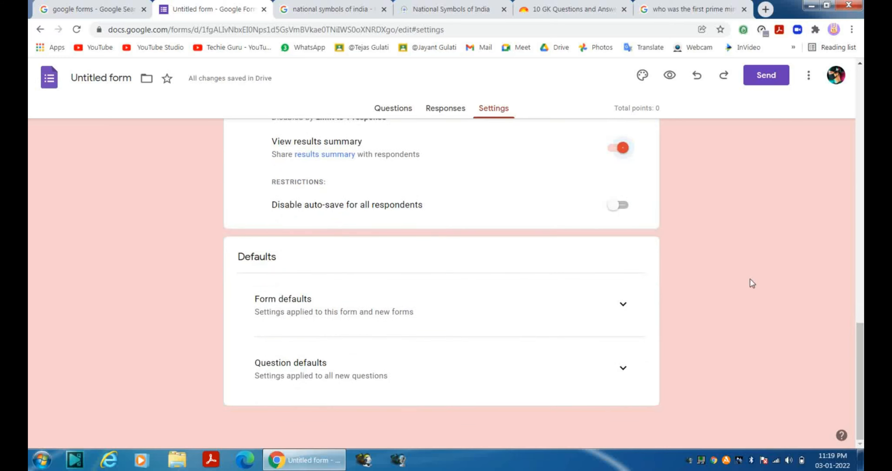
left_click(623, 309)
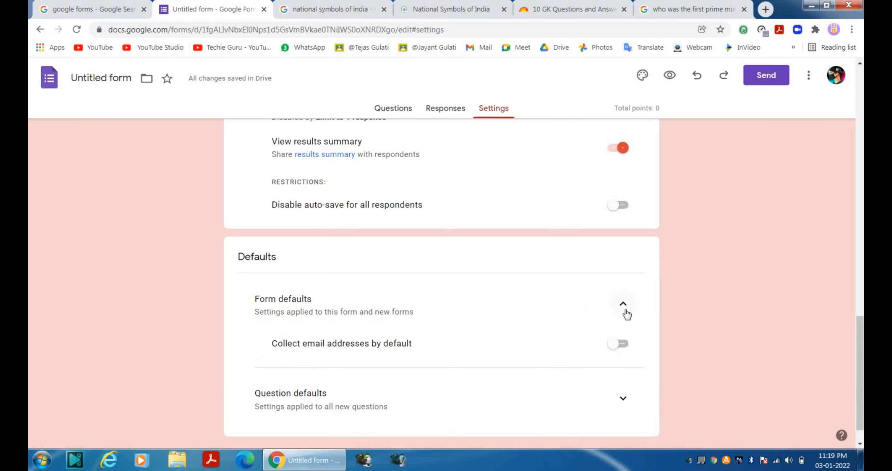
scroll(560, 306, "down", 1)
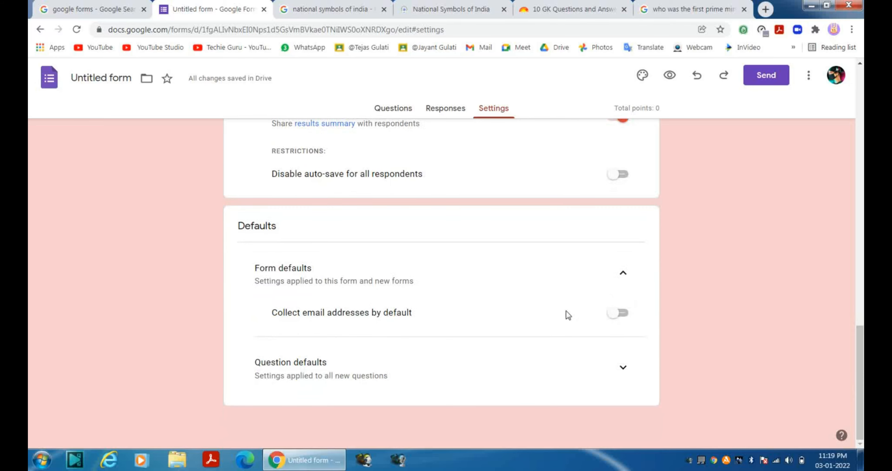
left_click(614, 314)
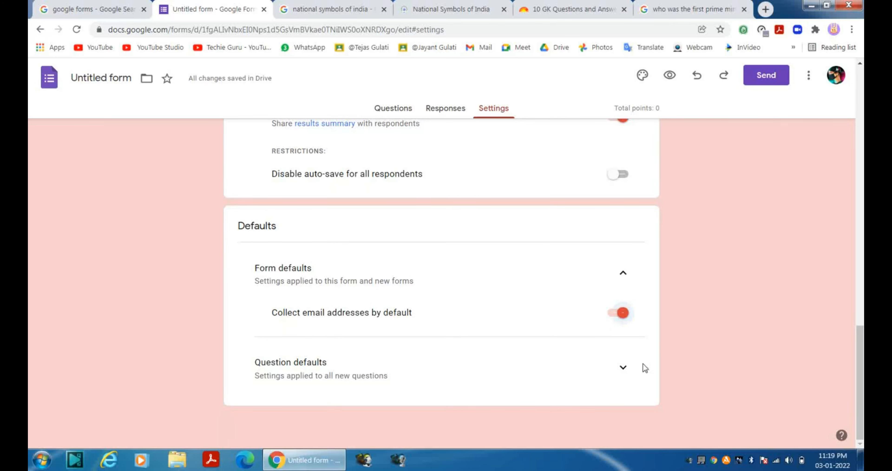
left_click(625, 367)
scroll(800, 352, "down", 1)
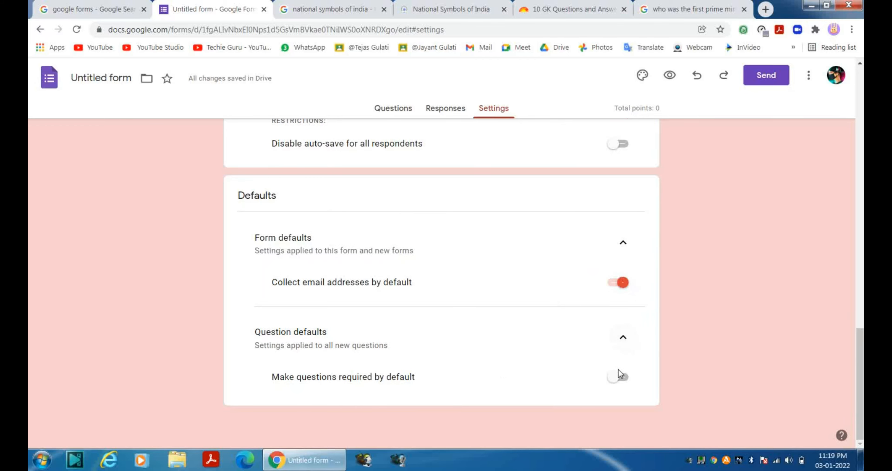
left_click(618, 385)
Return to the form's questions and inspect the required email field in the quiz header.
scroll(442, 277, "up", 15)
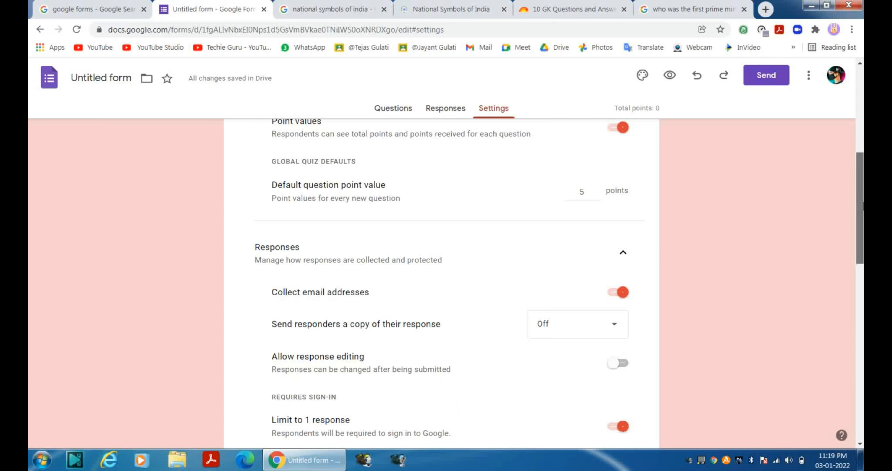
scroll(442, 277, "up", 1)
scroll(441, 277, "up", 8)
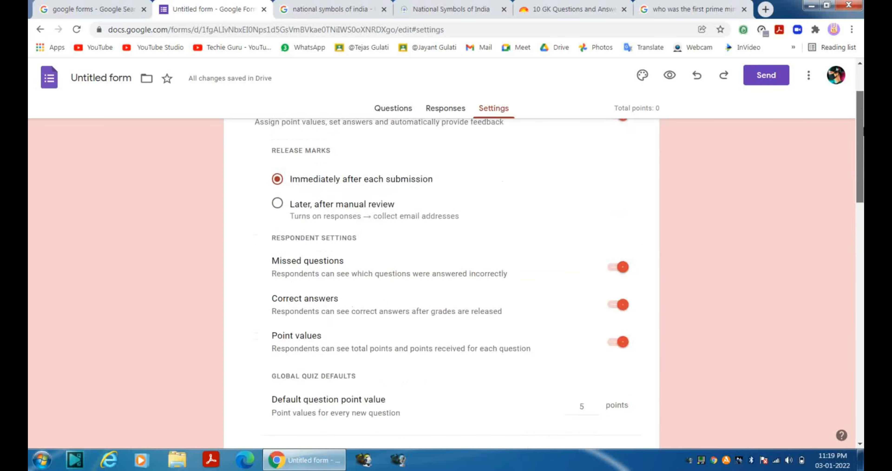
left_click(431, 110)
left_click(391, 111)
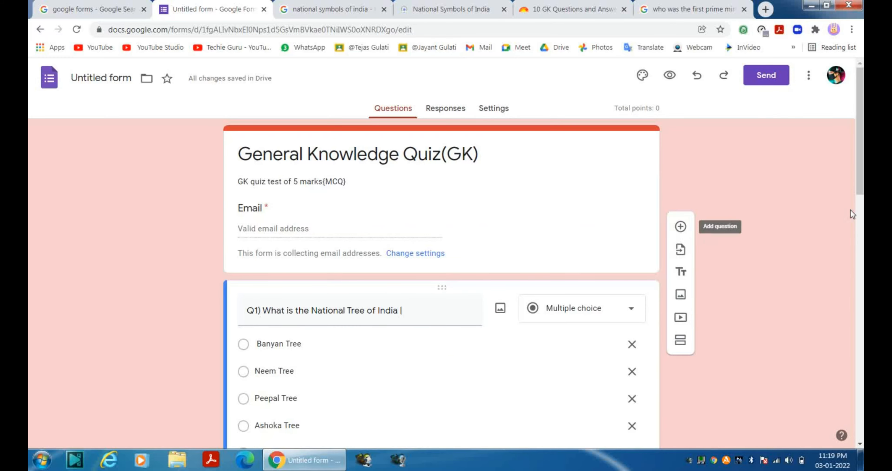
left_click_drag(859, 183, 859, 195)
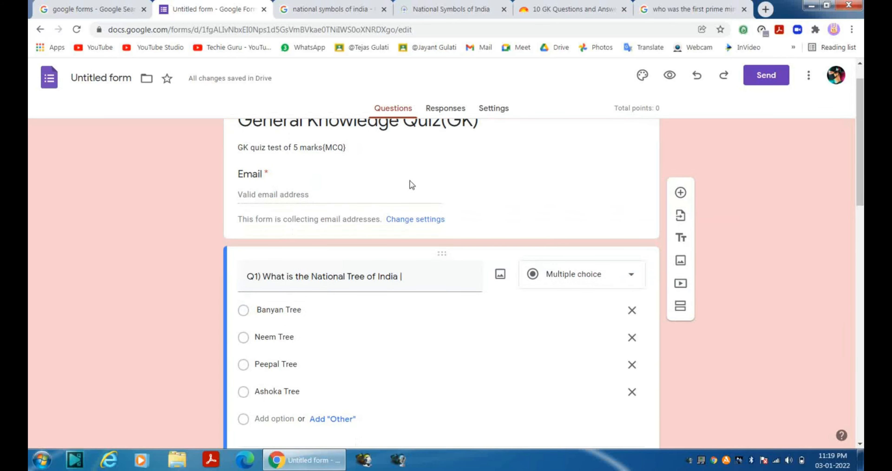
left_click(344, 193)
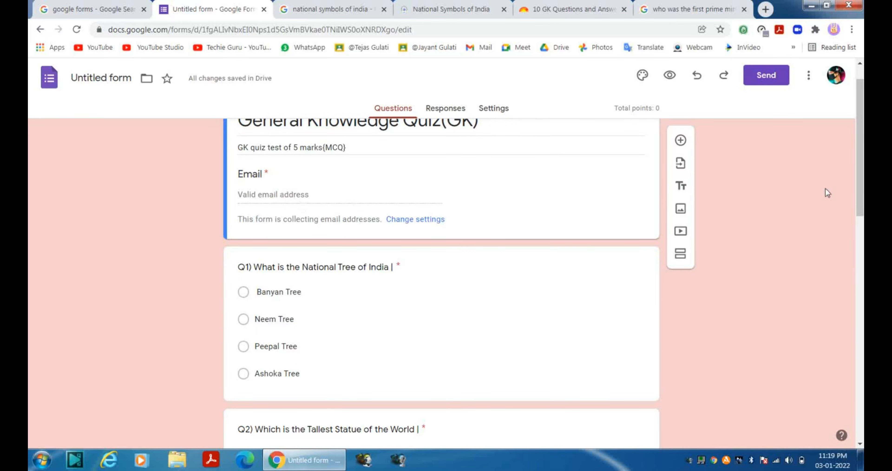
Set the answer key of Q1 about the National Tree of India to Banyan Tree, worth 1 point.
scroll(861, 187, "down", 2)
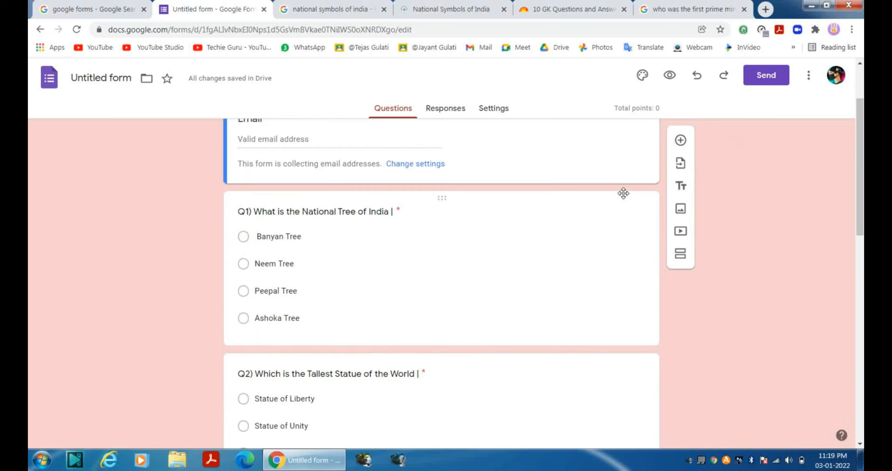
left_click(441, 237)
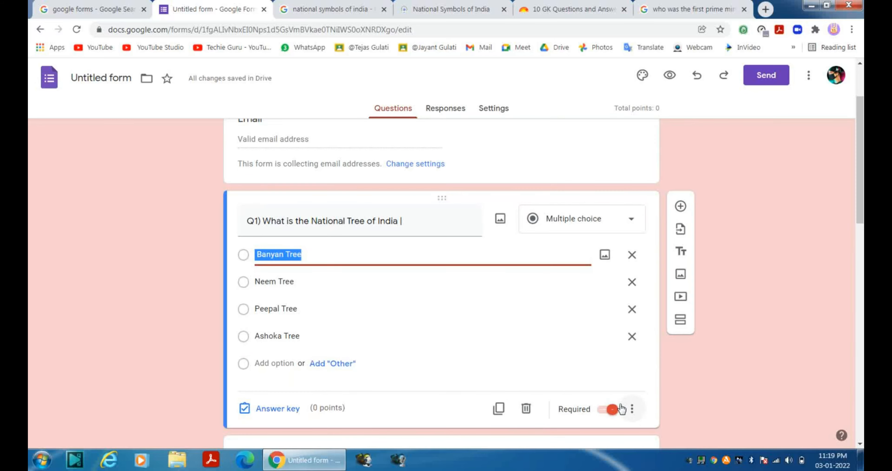
left_click(290, 411)
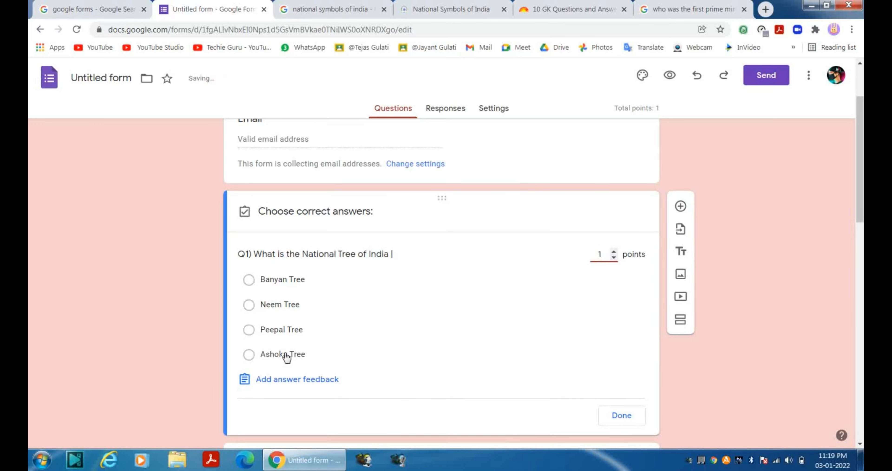
left_click(247, 283)
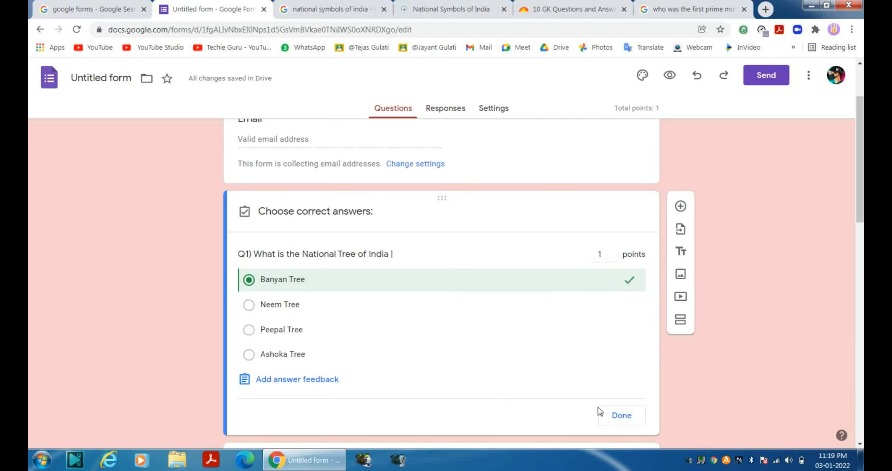
left_click(614, 415)
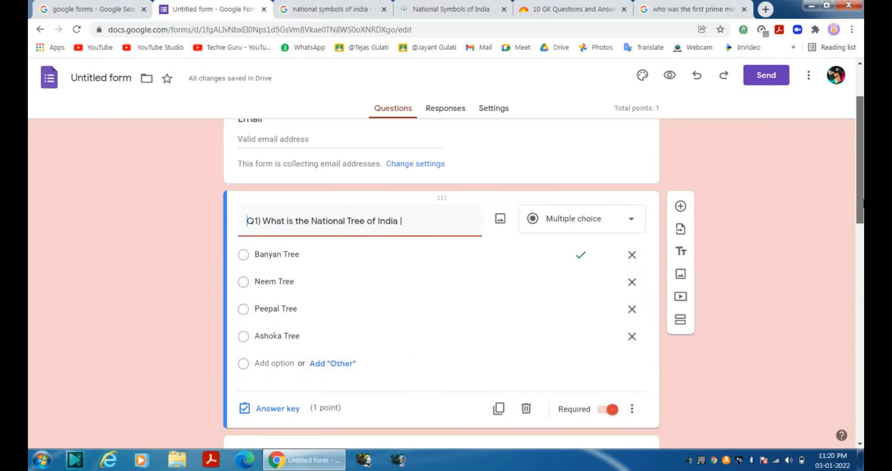
Review all five quiz questions and their answer options from the header down to Q5.
scroll(862, 232, "down", 5)
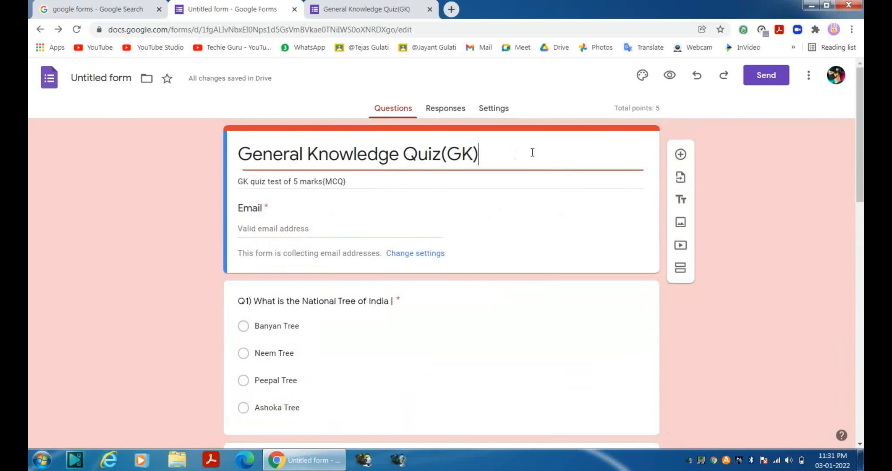
scroll(441, 277, "down", 6)
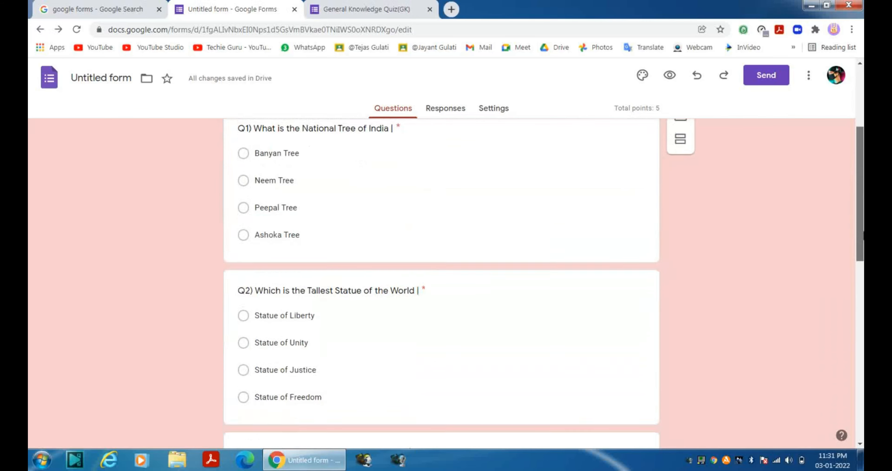
scroll(441, 277, "down", 8)
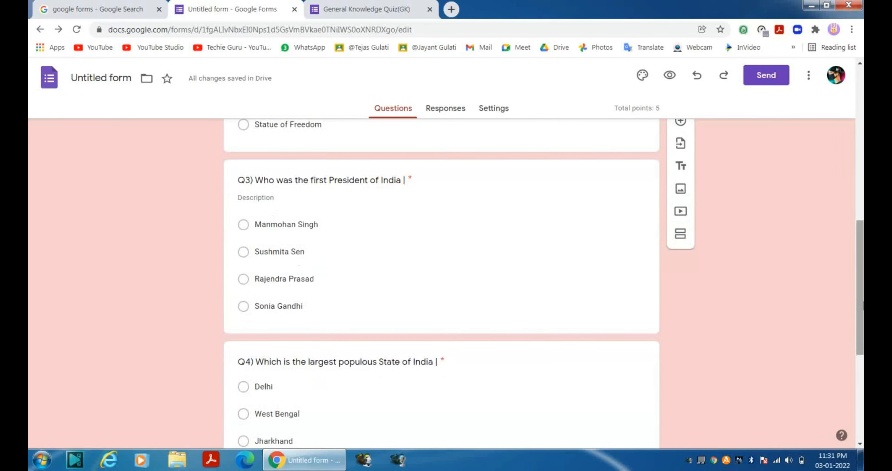
scroll(441, 277, "down", 3)
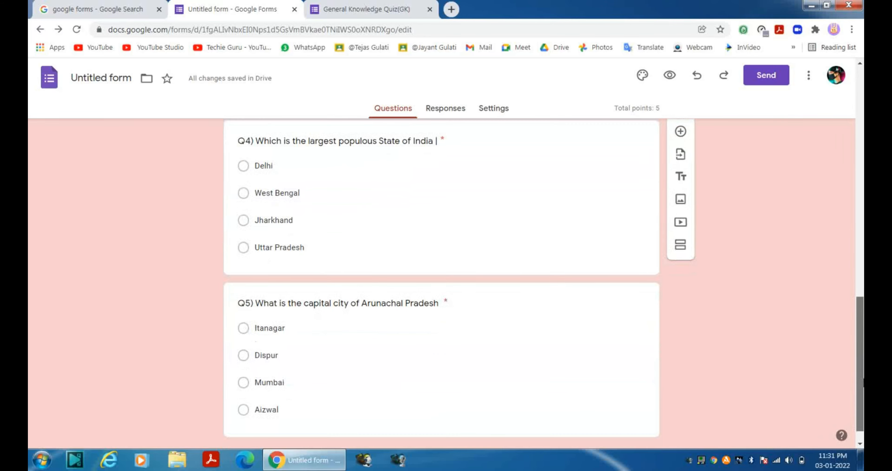
scroll(441, 276, "up", 2)
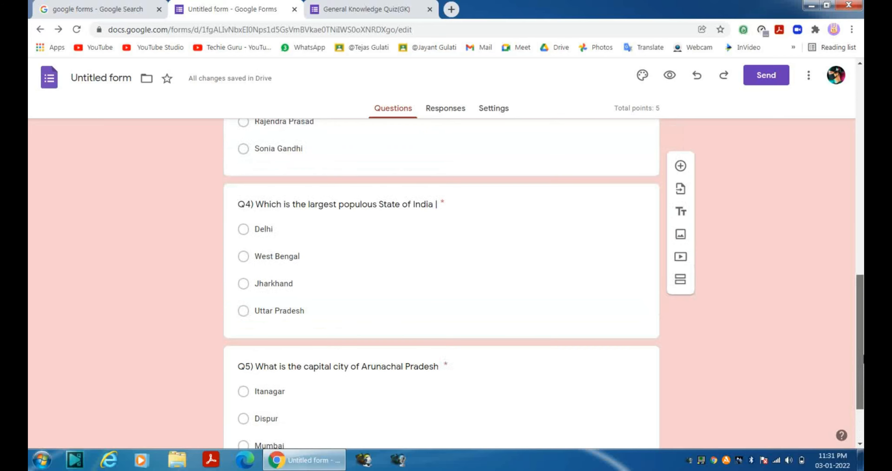
scroll(441, 277, "down", 3)
scroll(442, 277, "up", 15)
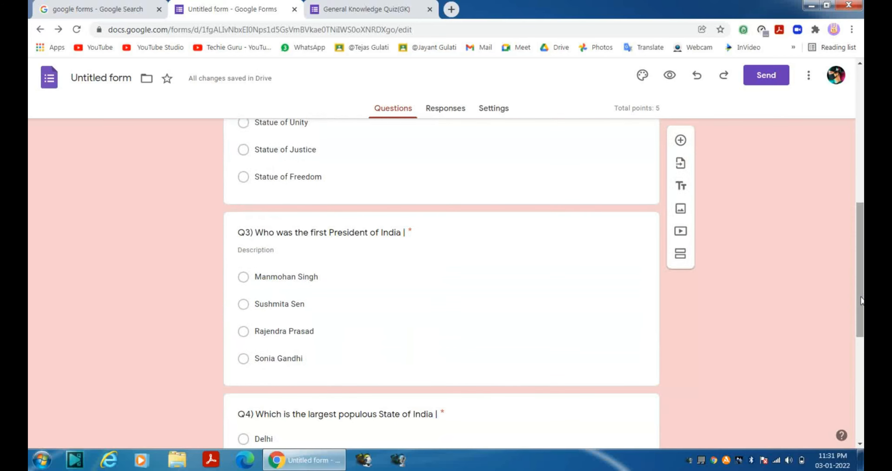
scroll(441, 277, "up", 3)
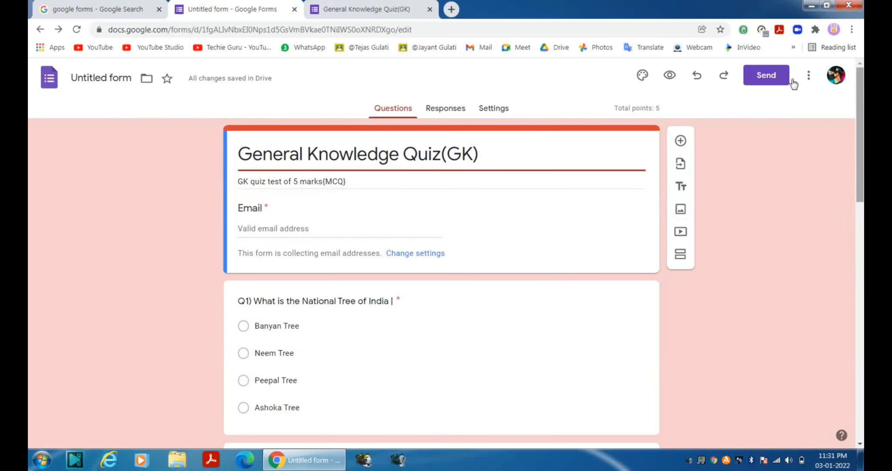
Generate a shortened link for sending the form and copy it to the clipboard.
left_click(780, 76)
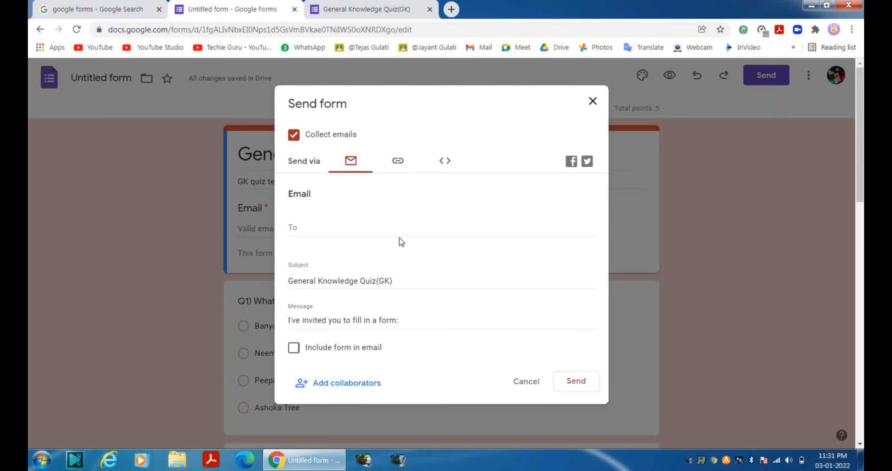
left_click(398, 161)
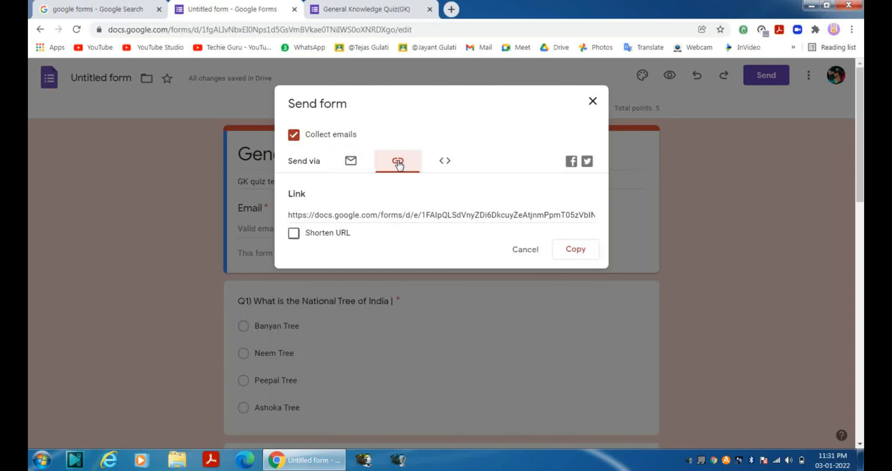
left_click(294, 236)
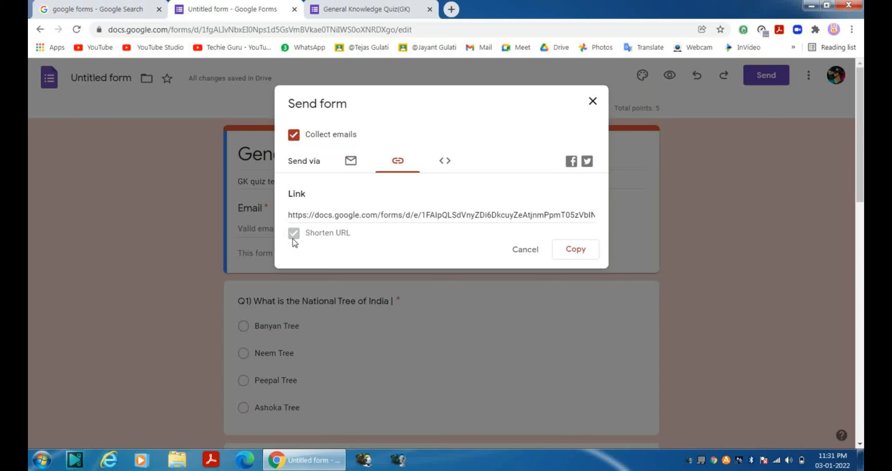
left_click(450, 221)
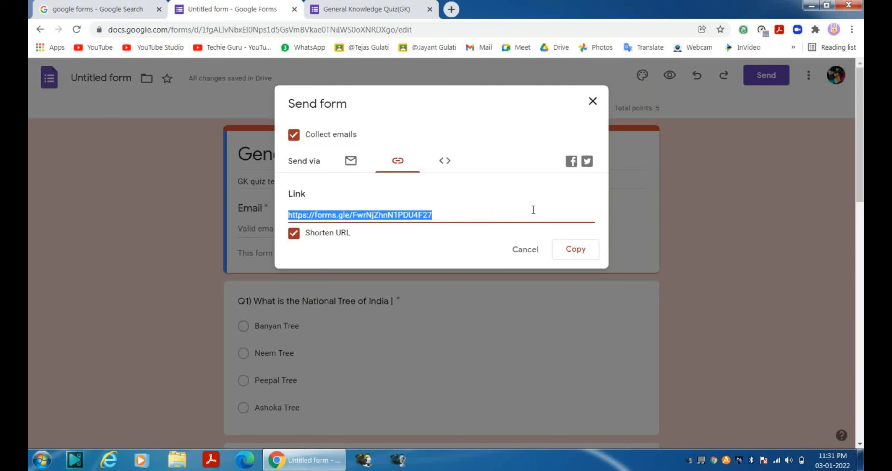
left_click(573, 249)
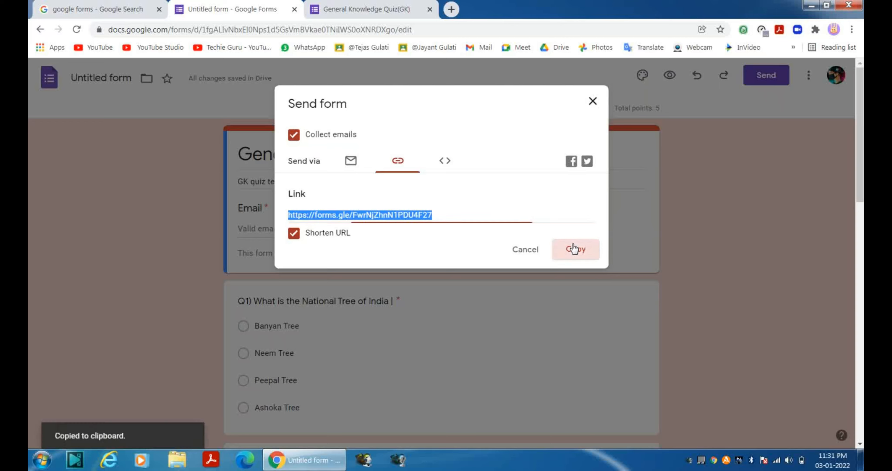
Check the embed option, and send the form by email to the recipient's address with subject General Knowledge Quiz and the form included.
left_click(446, 171)
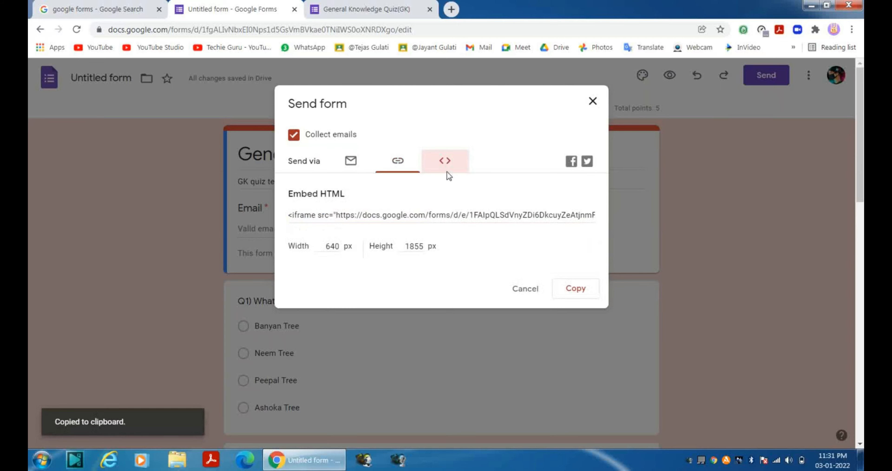
left_click(335, 170)
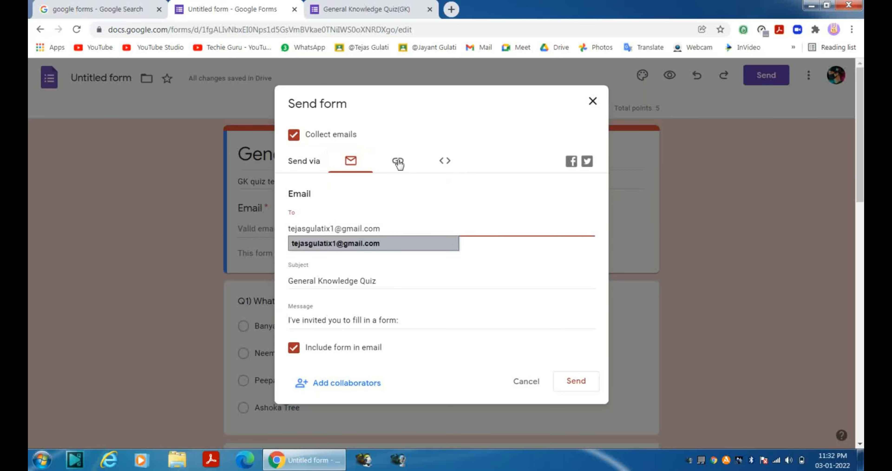
left_click(398, 162)
left_click(366, 161)
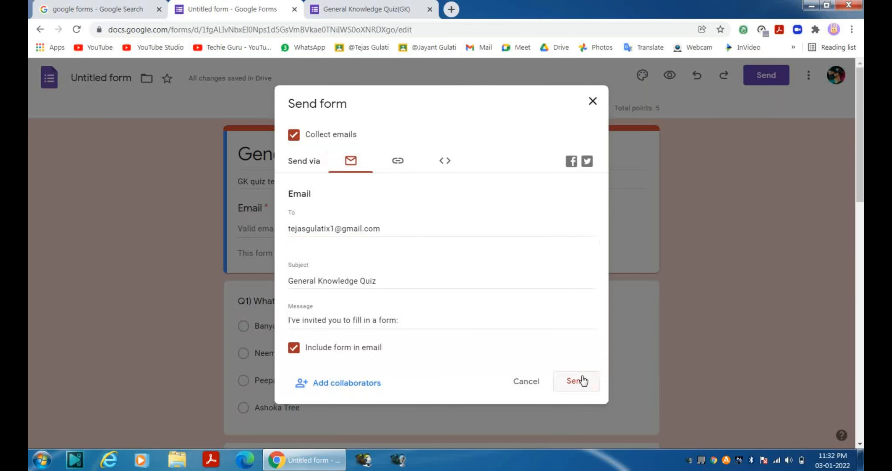
left_click(583, 380)
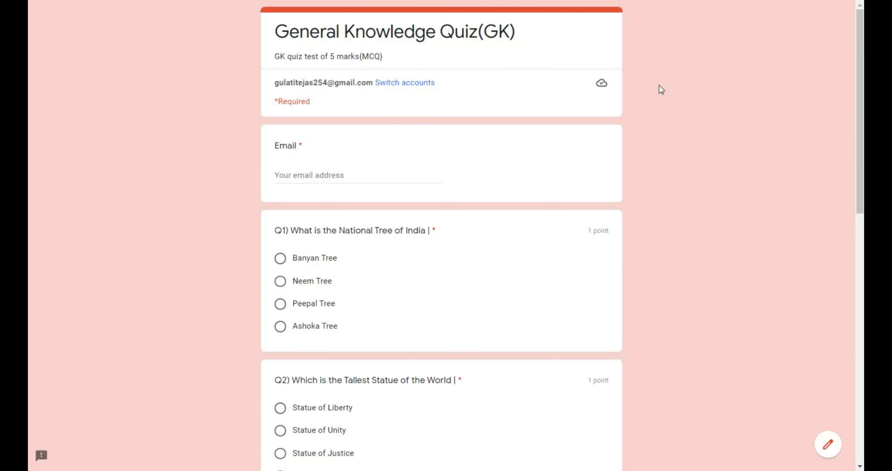
Review the published General Knowledge Quiz(GK) as a respondent from the header through Q5 and back, and exit full-screen view.
scroll(670, 121, "down", 7)
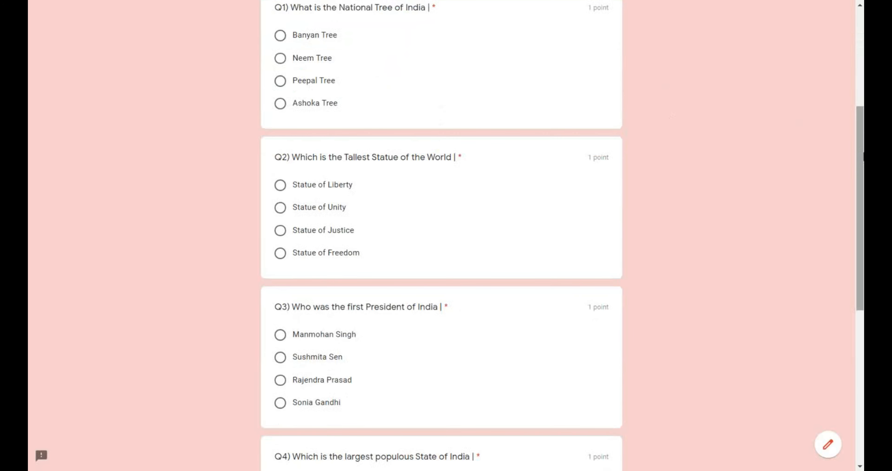
scroll(853, 209, "down", 10)
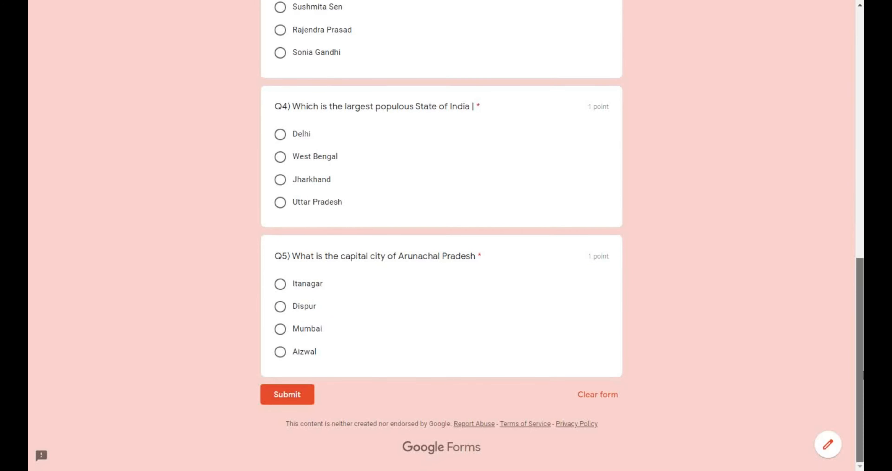
scroll(853, 210, "up", 9)
left_click_drag(853, 210, 863, 83)
left_click(794, 197)
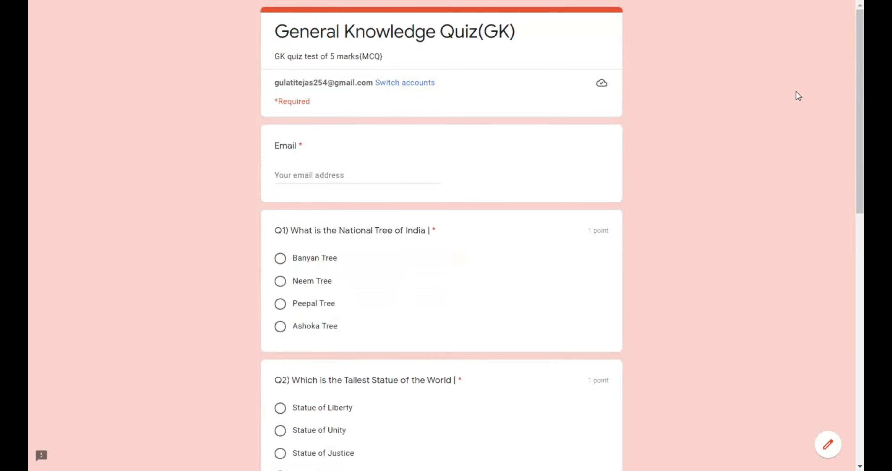
key("F11")
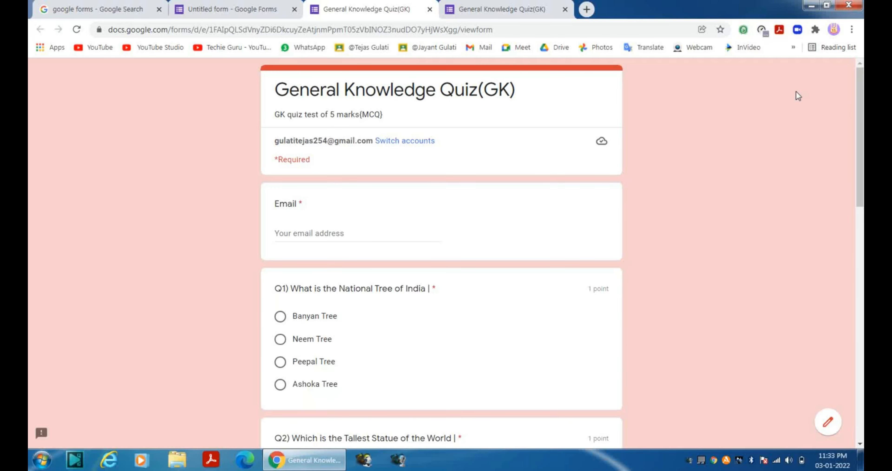